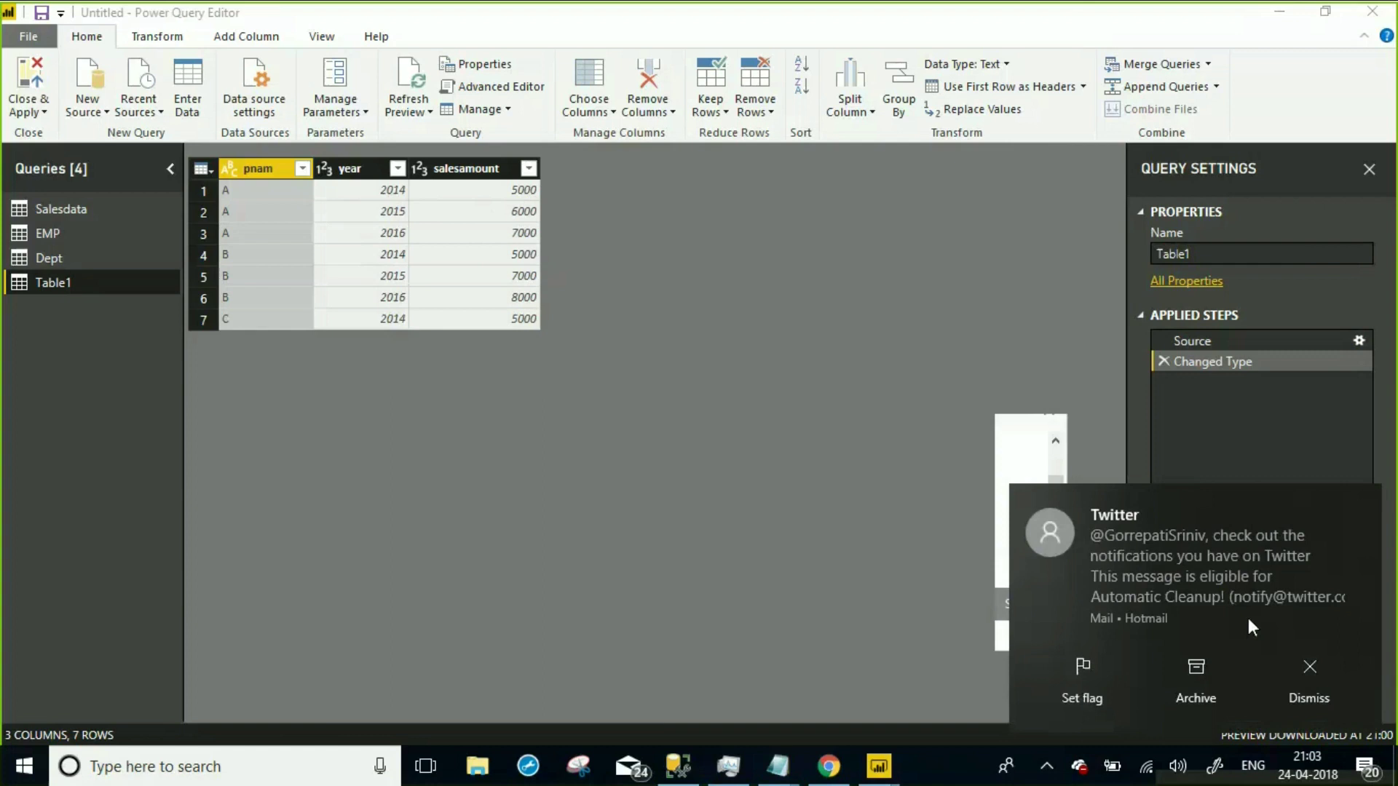
Dismiss the Twitter notification and select the year column in Table1's preview.
{"action": "left_click", "coordinate": [1310, 668]}
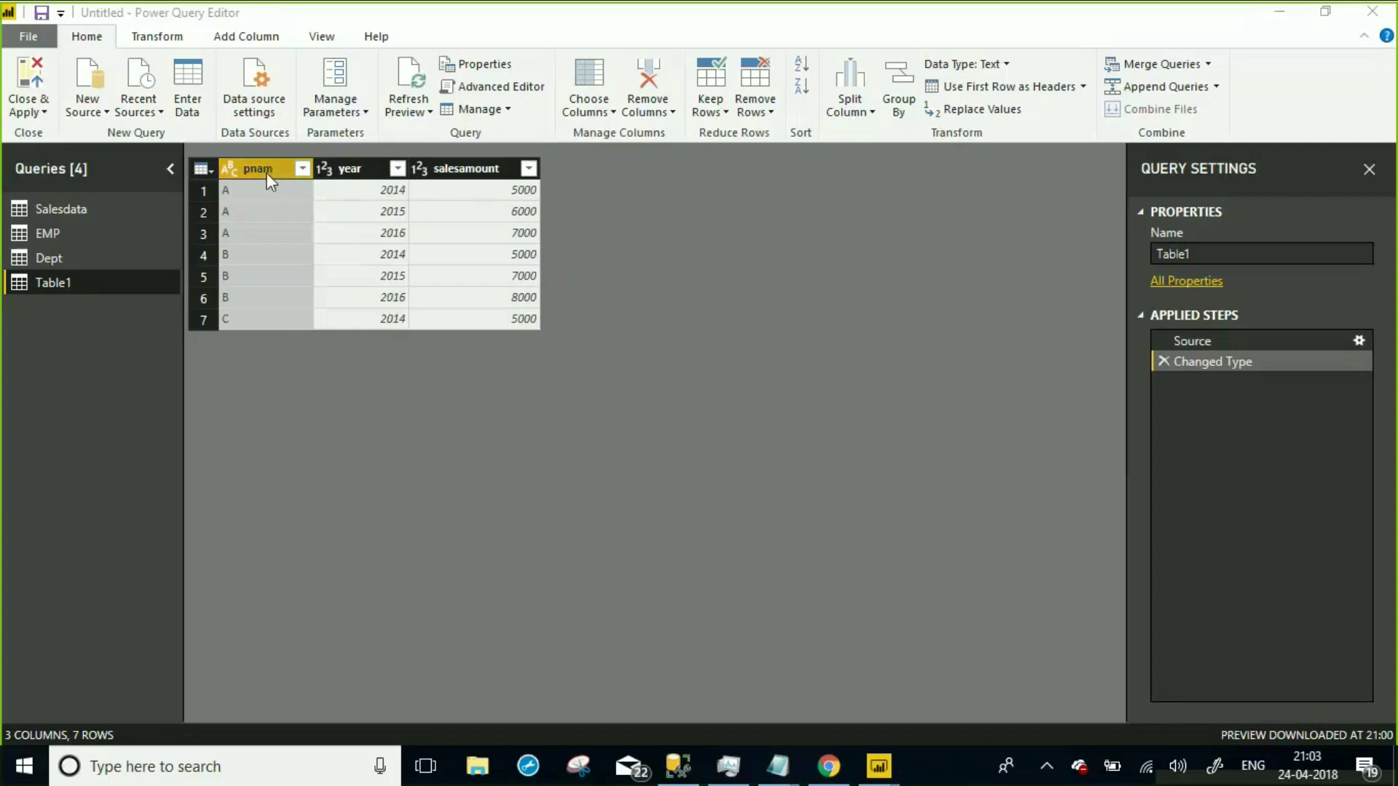
{"action": "left_click", "coordinate": [350, 168]}
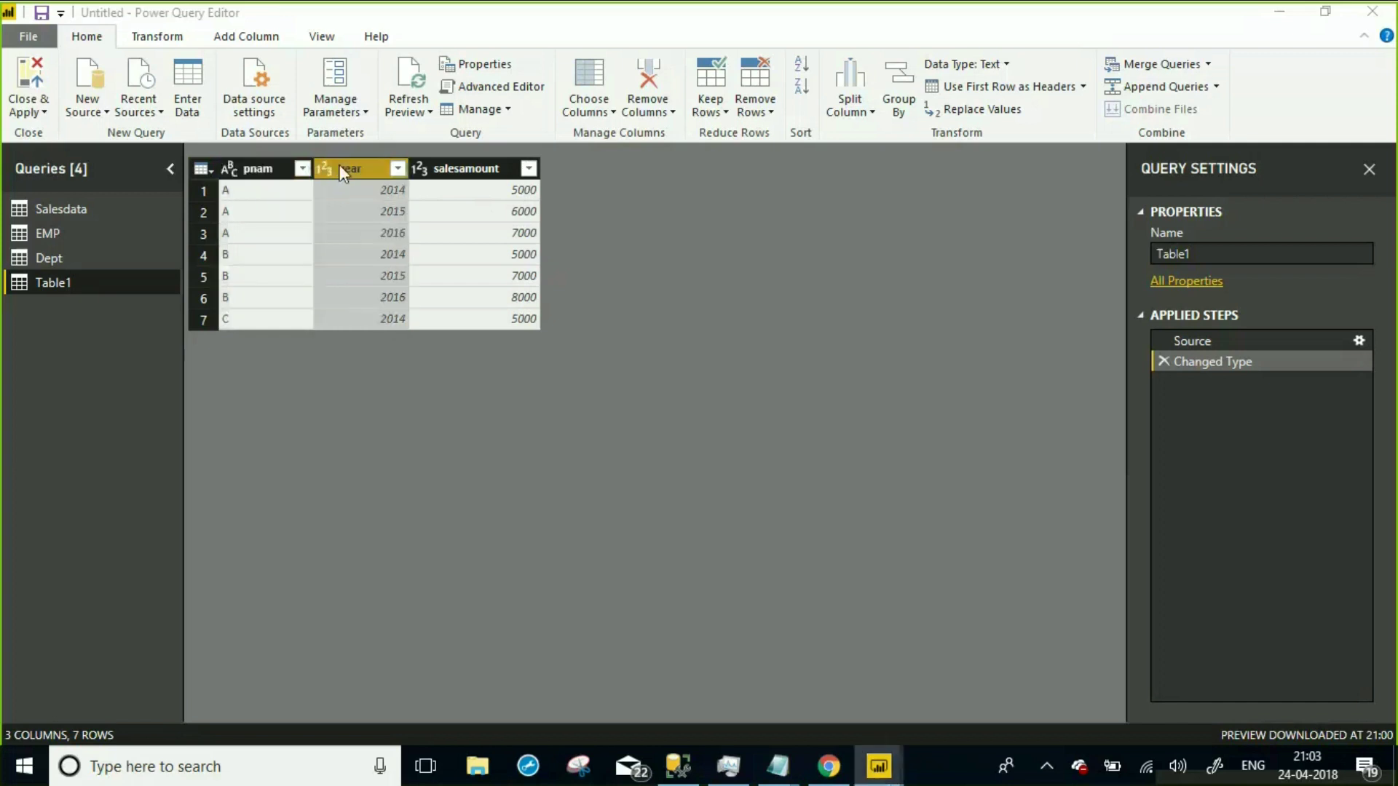
Open the Pivot Column settings for the year column from the Transform ribbon.
{"action": "left_click", "coordinate": [182, 42]}
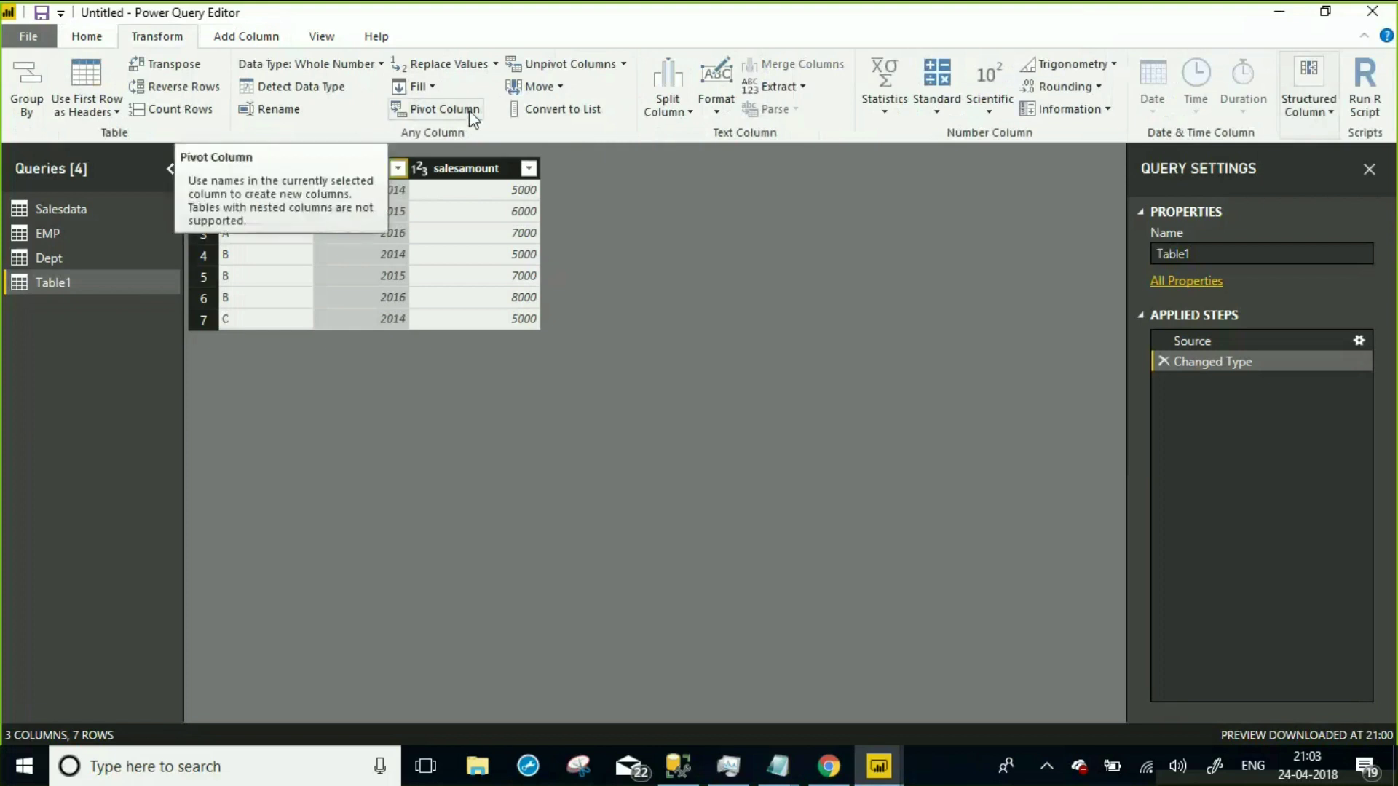
{"action": "left_click", "coordinate": [471, 112]}
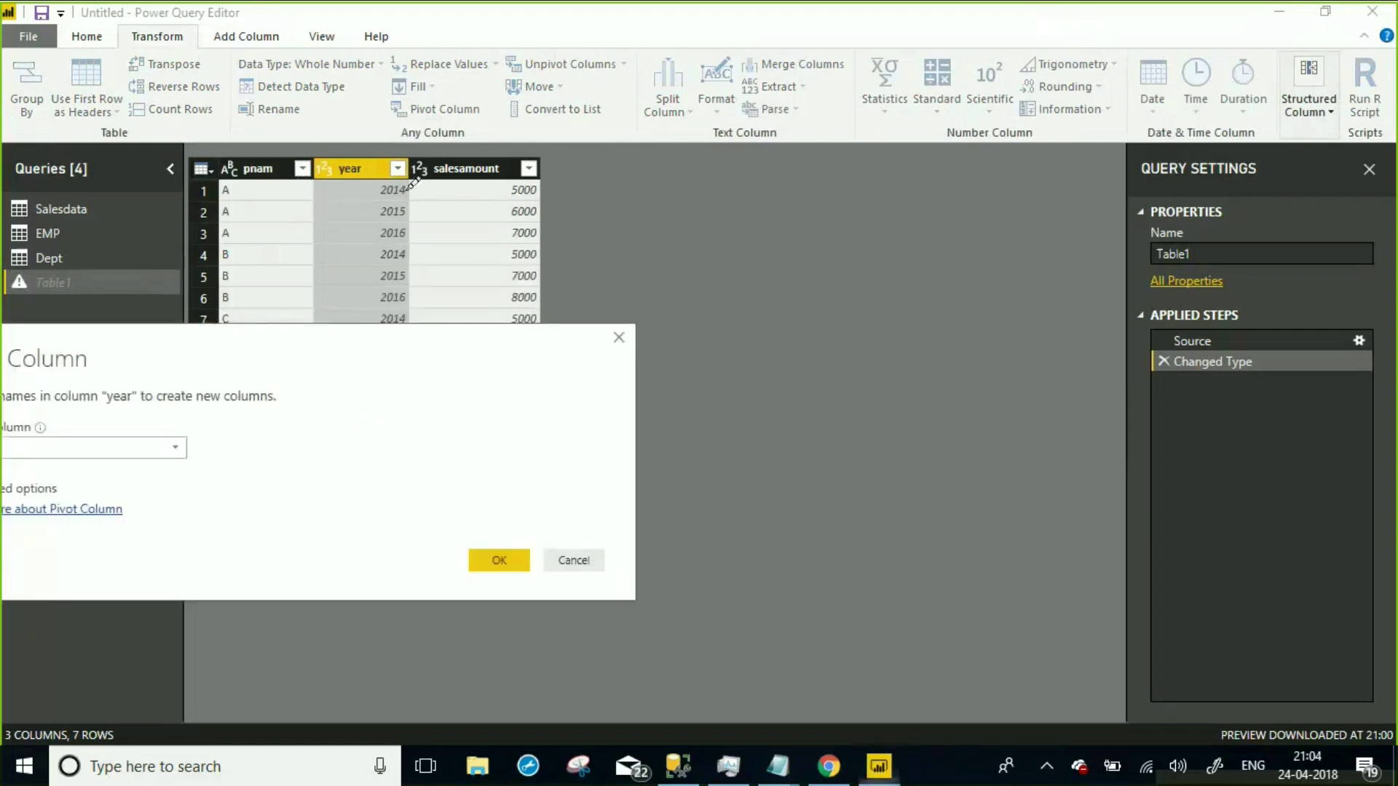
{"action": "mouse_move", "coordinate": [342, 265]}
{"action": "left_mouse_down"}
{"action": "mouse_move", "coordinate": [328, 145]}
{"action": "mouse_move", "coordinate": [446, 291]}
{"action": "left_mouse_up"}
{"action": "mouse_move", "coordinate": [454, 239]}
{"action": "left_mouse_down"}
{"action": "mouse_move", "coordinate": [335, 244]}
{"action": "mouse_move", "coordinate": [342, 225]}
{"action": "mouse_move", "coordinate": [423, 269]}
{"action": "mouse_move", "coordinate": [567, 100]}
{"action": "mouse_move", "coordinate": [868, 67]}
{"action": "left_mouse_up"}
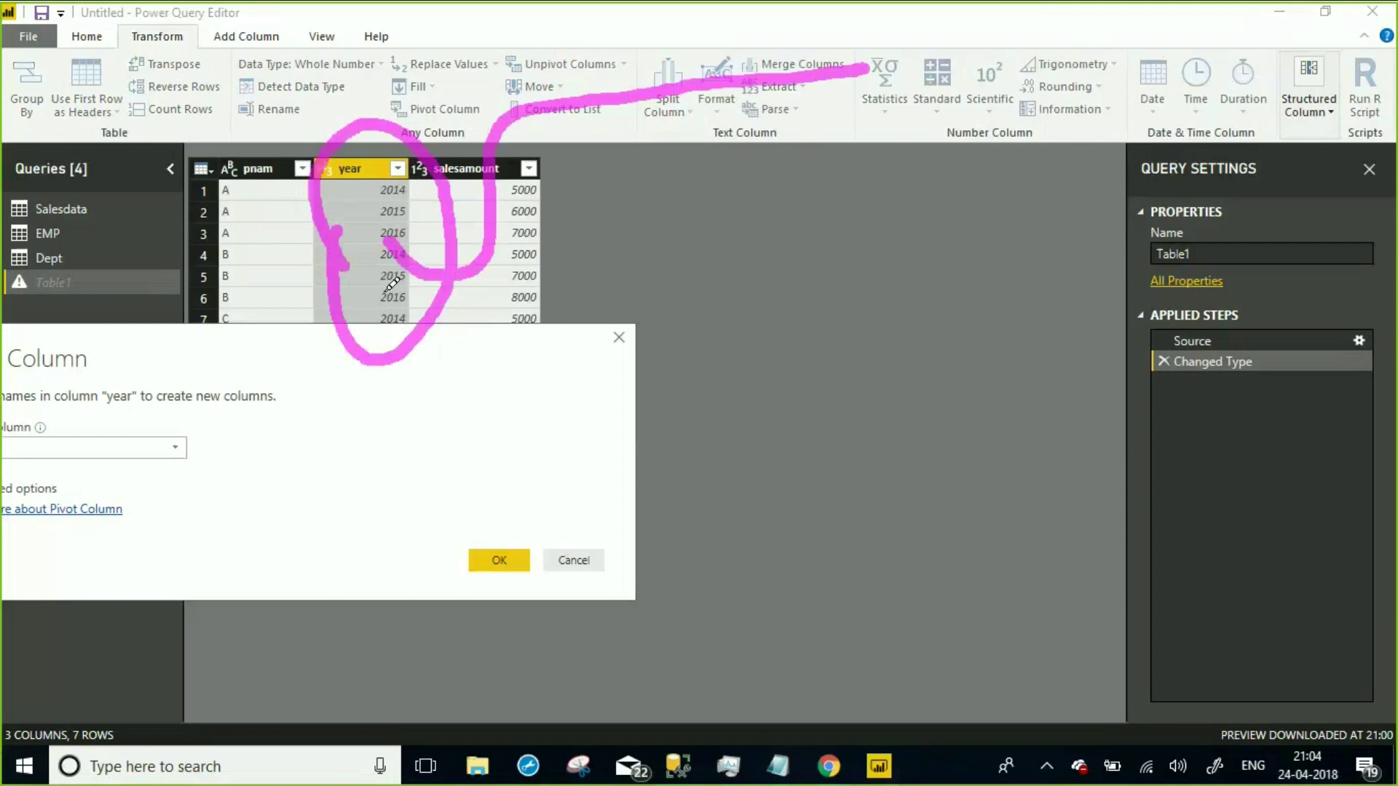
{"action": "left_click_drag", "start_coordinate": [610, 62], "coordinate": [627, 206]}
{"action": "left_click_drag", "start_coordinate": [697, 44], "coordinate": [727, 163]}
{"action": "left_click_drag", "start_coordinate": [765, 42], "coordinate": [804, 189]}
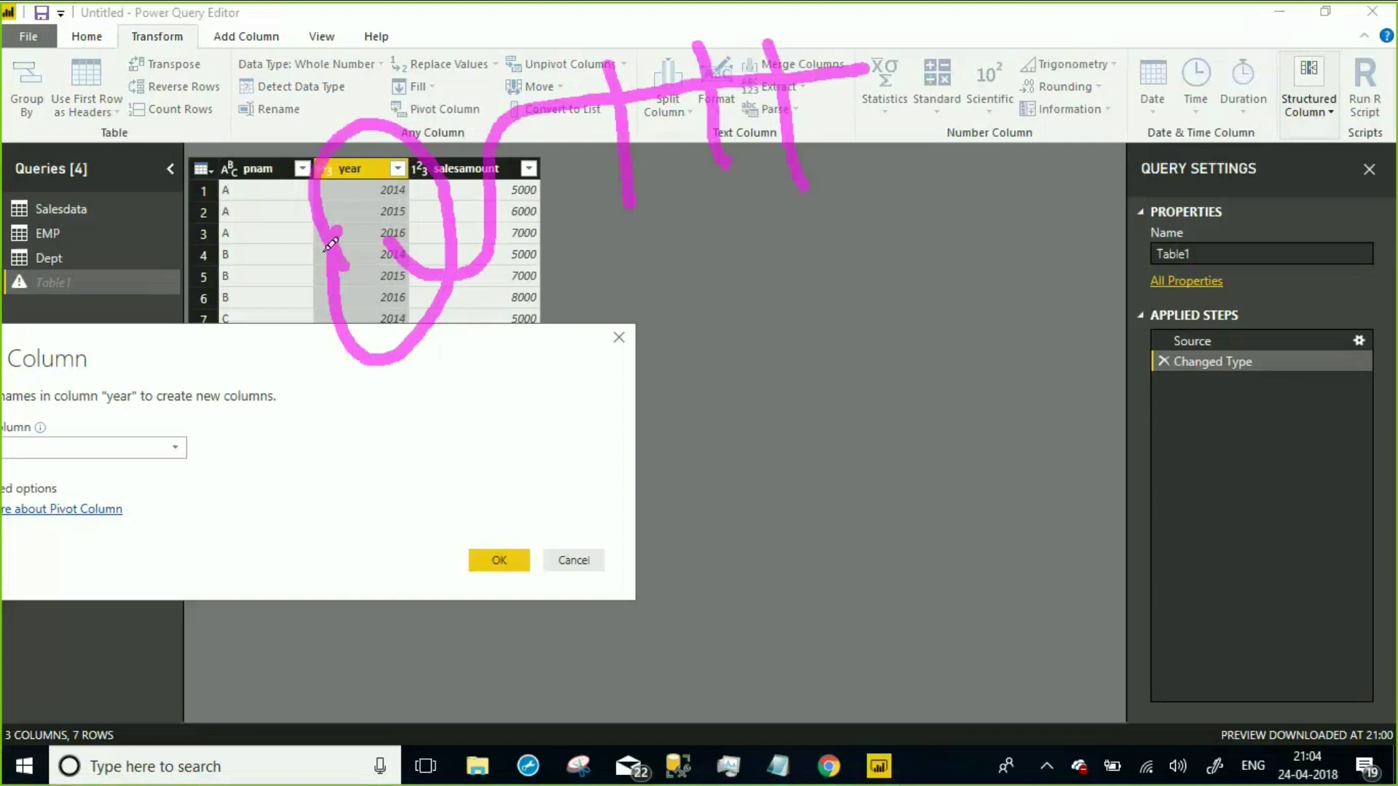
{"action": "mouse_move", "coordinate": [379, 188]}
{"action": "left_mouse_down"}
{"action": "mouse_move", "coordinate": [402, 297]}
{"action": "mouse_move", "coordinate": [466, 165]}
{"action": "mouse_move", "coordinate": [720, 62]}
{"action": "mouse_move", "coordinate": [834, 38]}
{"action": "left_mouse_up"}
{"action": "left_click_drag", "start_coordinate": [546, 134], "coordinate": [855, 213]}
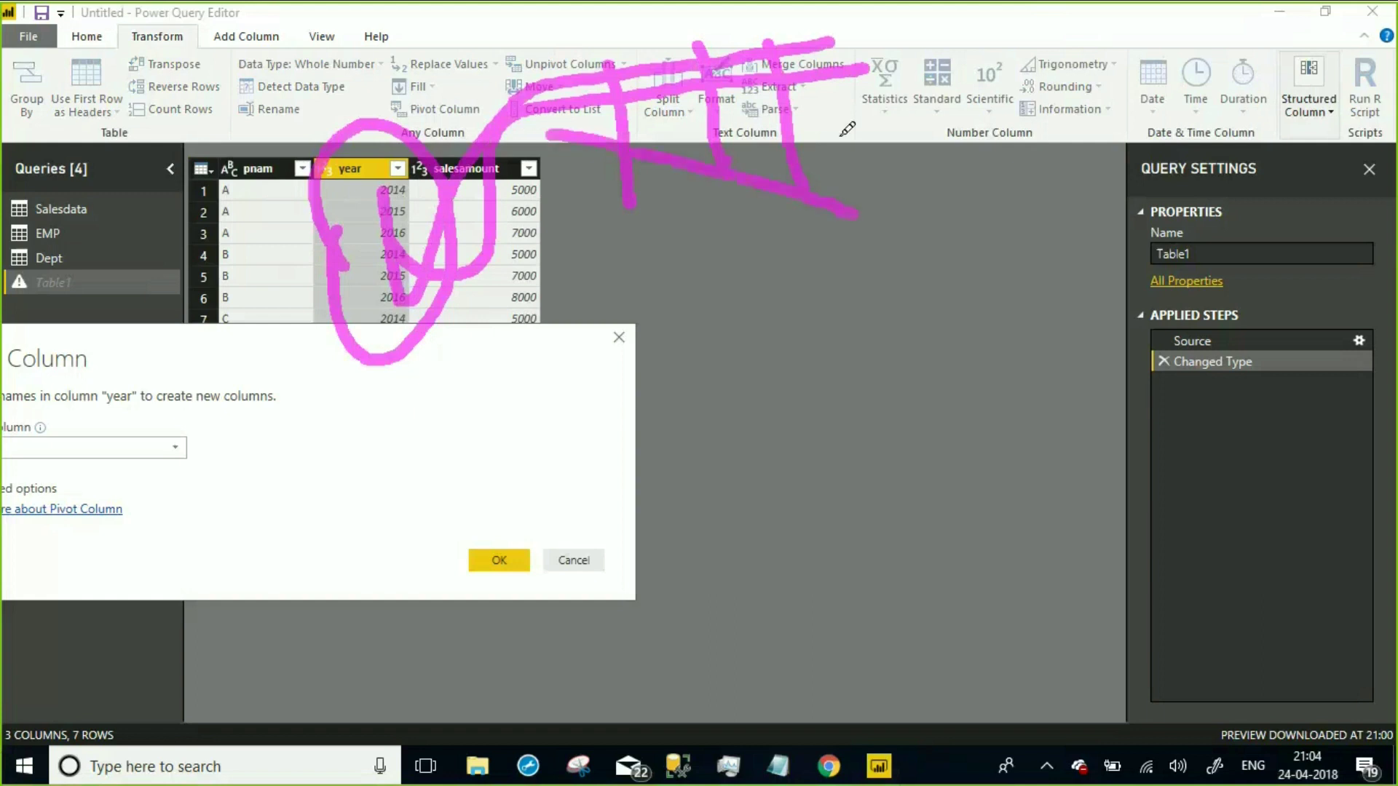
{"action": "left_click_drag", "start_coordinate": [845, 109], "coordinate": [582, 335]}
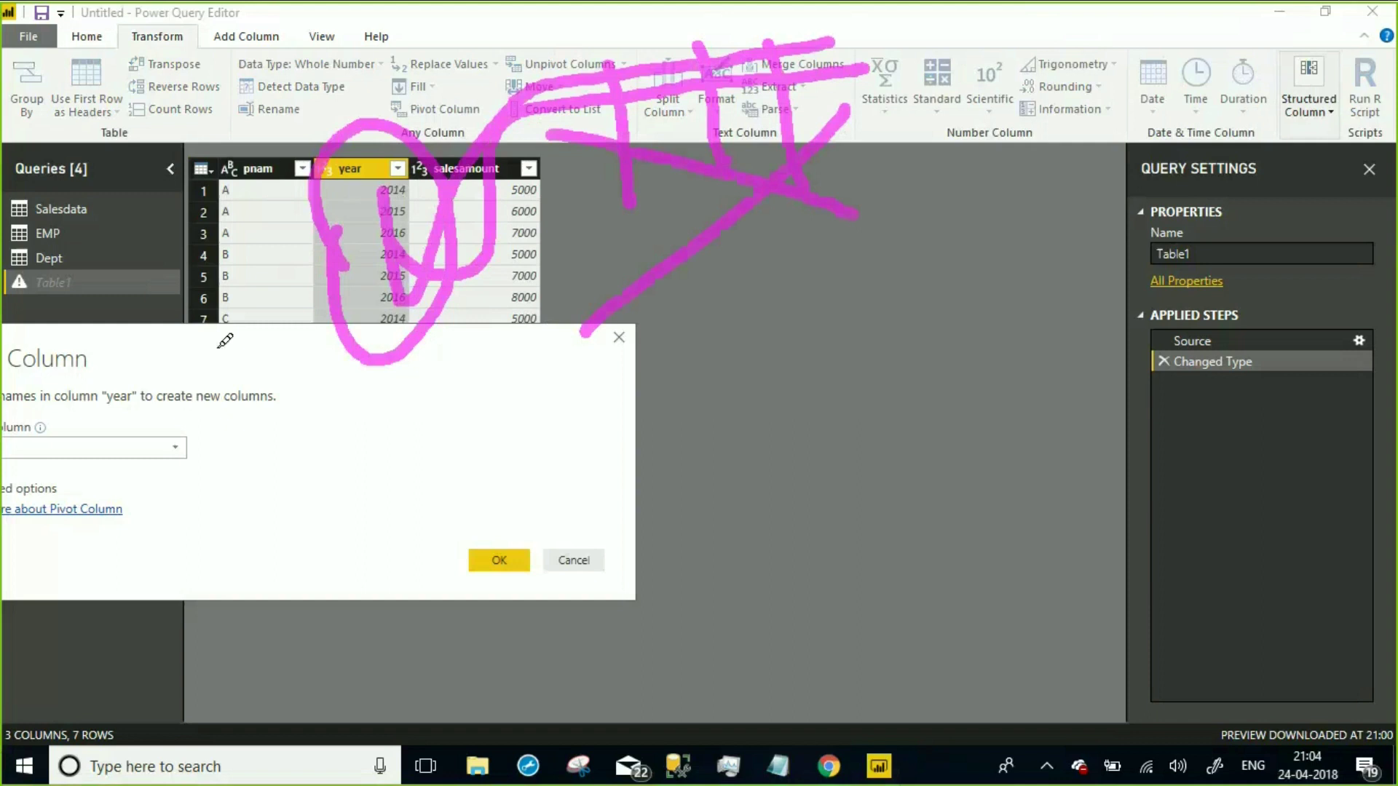
{"action": "left_click_drag", "start_coordinate": [174, 340], "coordinate": [617, 286]}
{"action": "key", "text": "Escape"}
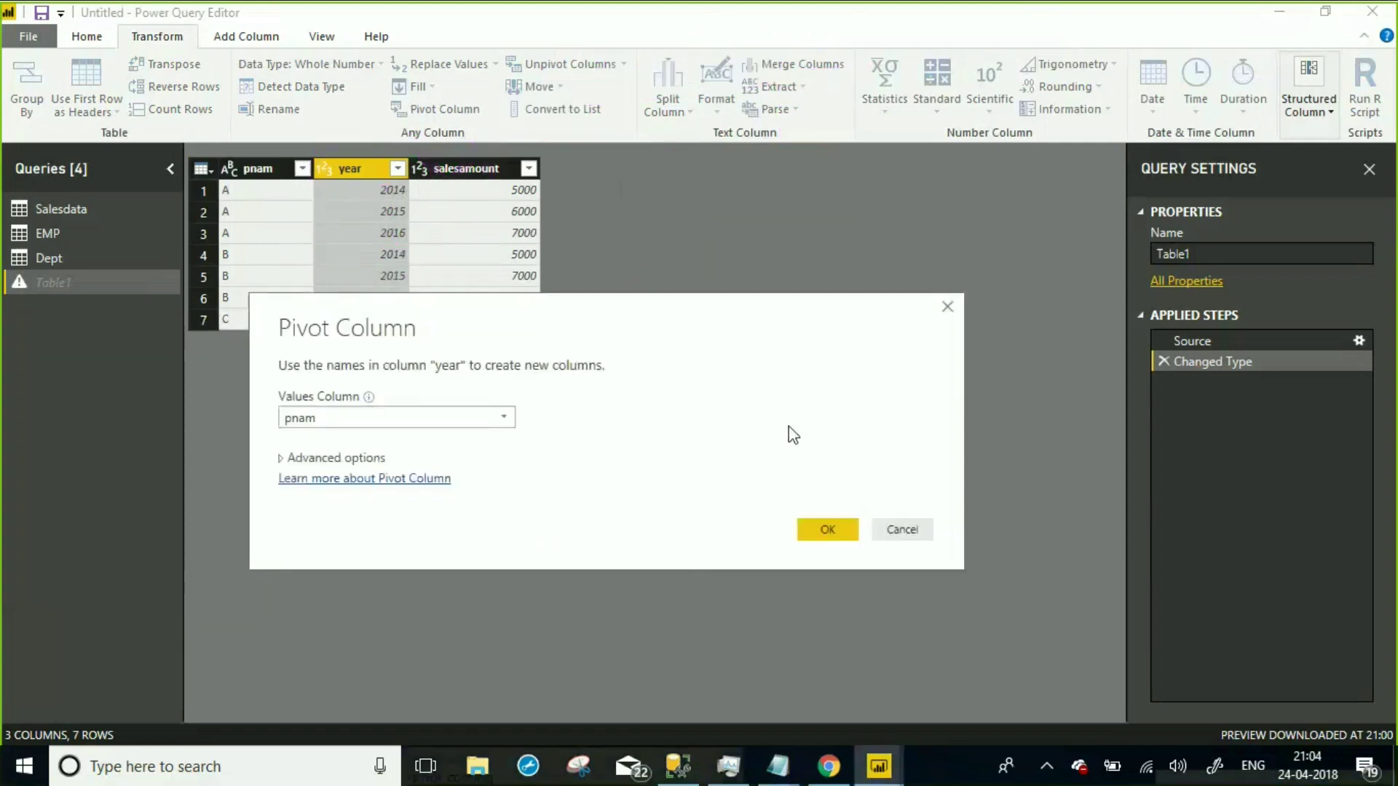
Redo the year pivot with salesamount as Values Column, then delete the Pivoted Column step.
{"action": "left_click", "coordinate": [903, 531]}
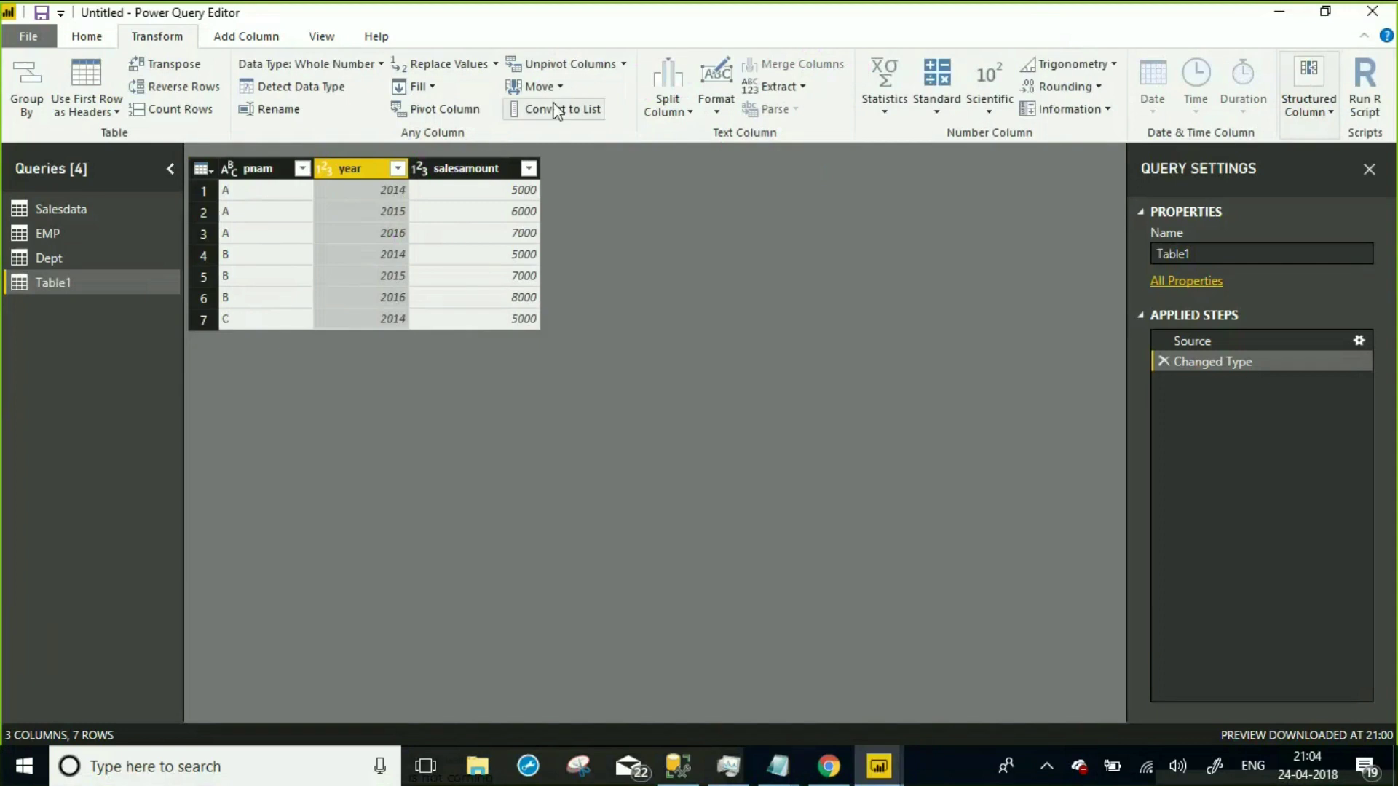
{"action": "left_click", "coordinate": [472, 113]}
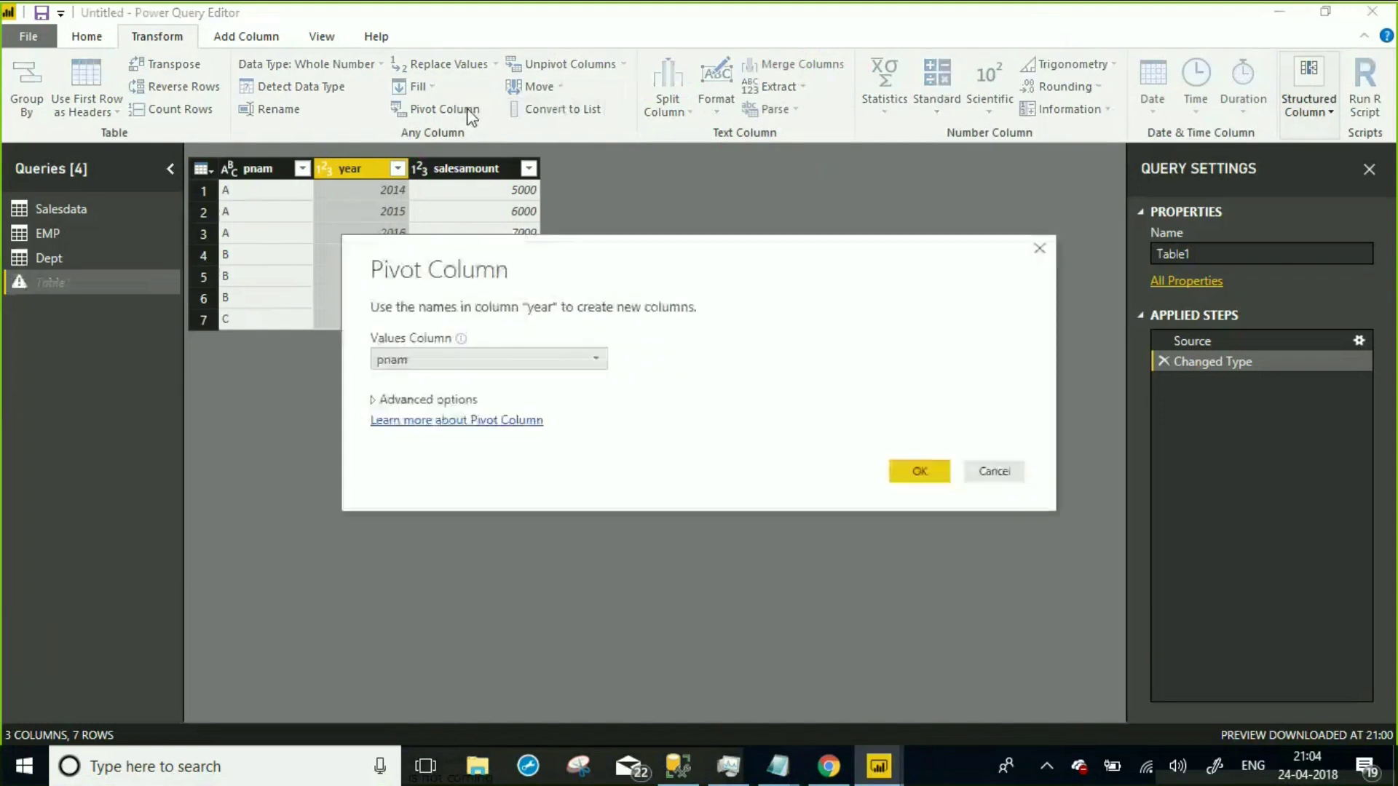
{"action": "left_click", "coordinate": [534, 364]}
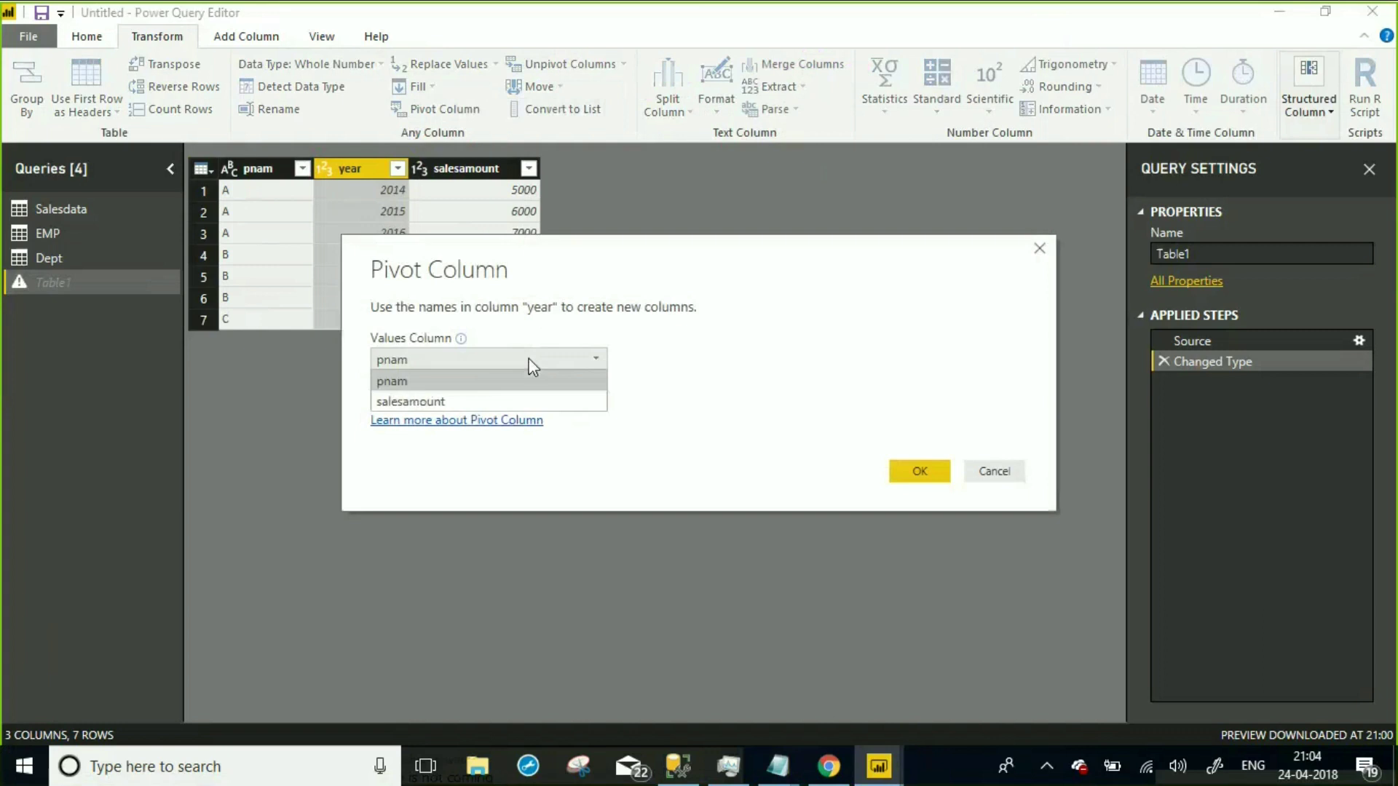
{"action": "left_click", "coordinate": [515, 402]}
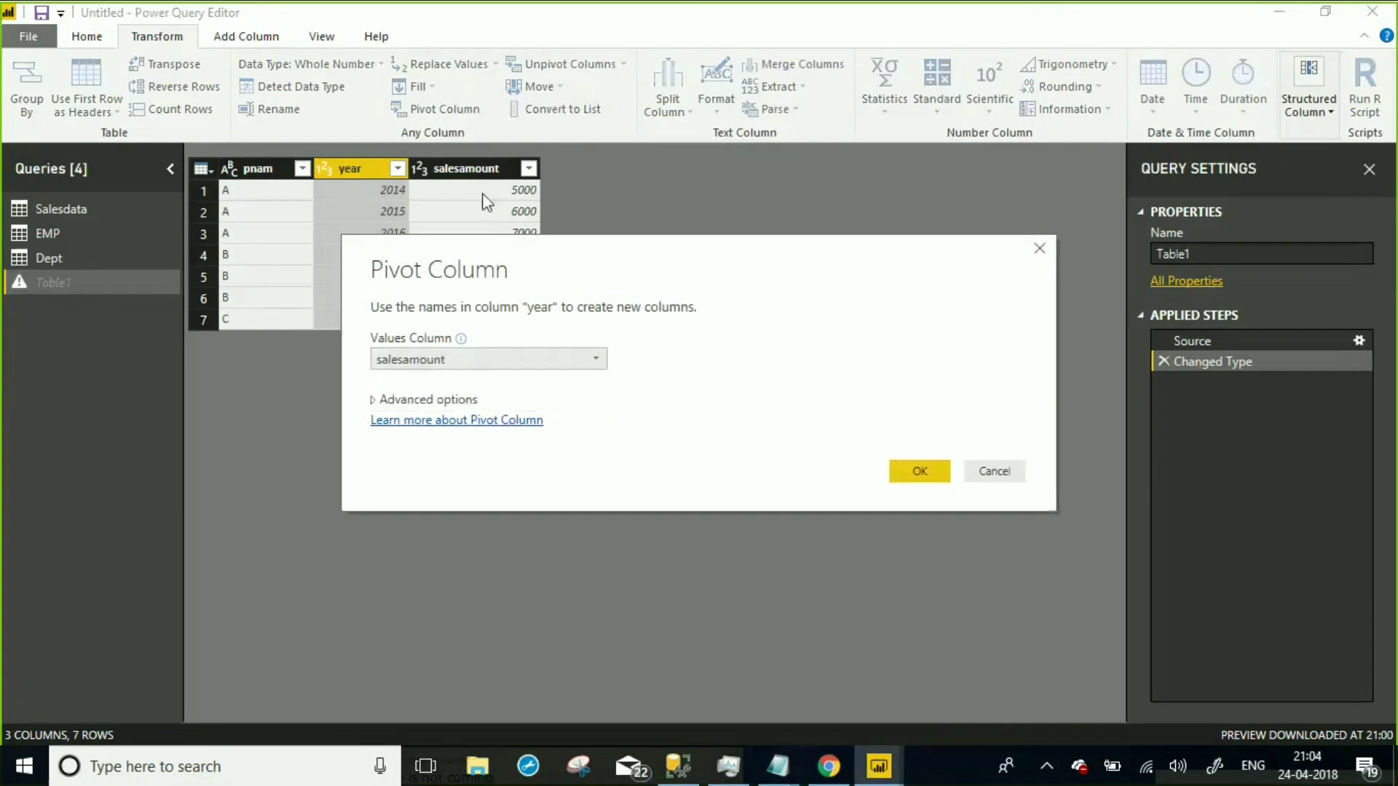
{"action": "left_click", "coordinate": [908, 464]}
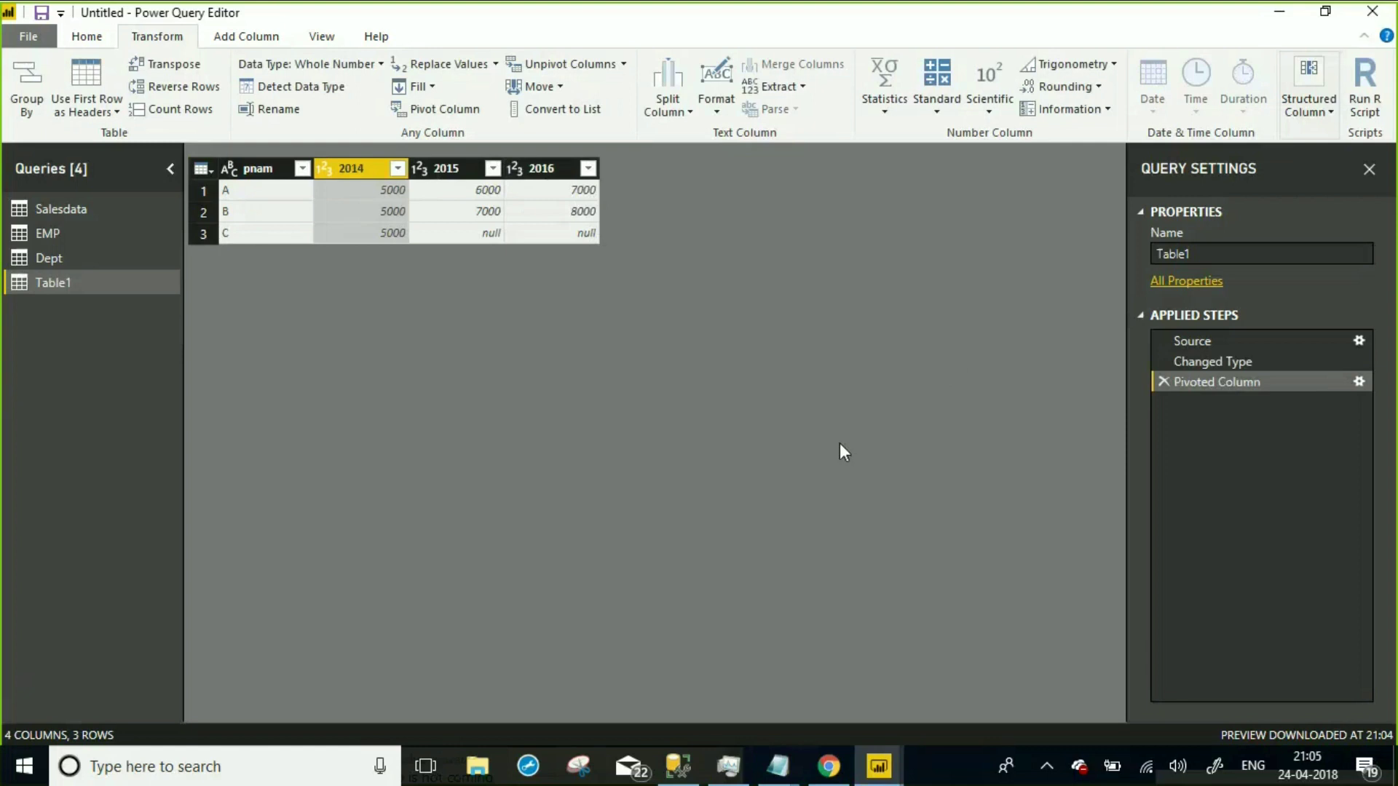
{"action": "left_click", "coordinate": [1164, 382]}
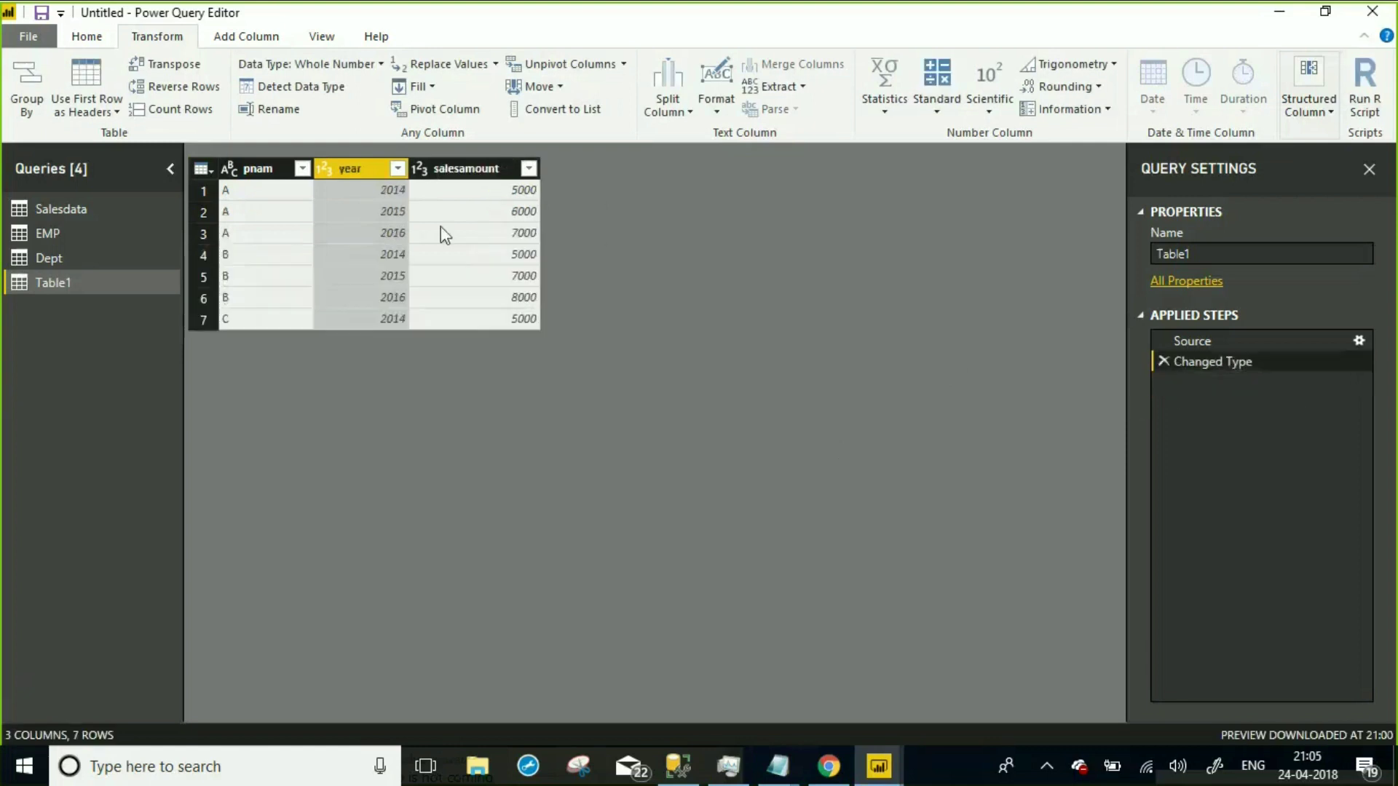
Pivot pnam into A, B, C salesamount columns, delete that step, and sketch a letter to explain.
{"action": "left_click", "coordinate": [273, 166]}
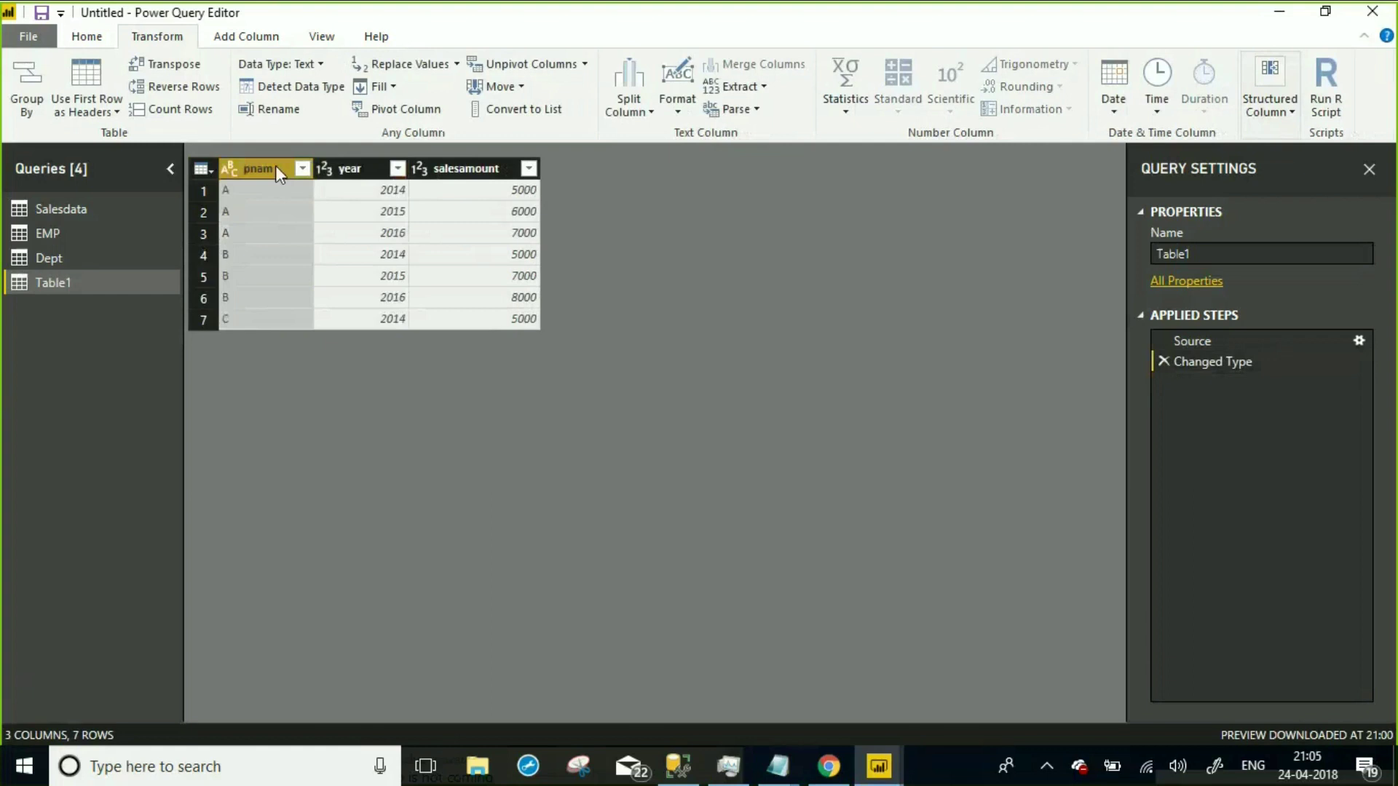
{"action": "left_click", "coordinate": [402, 109]}
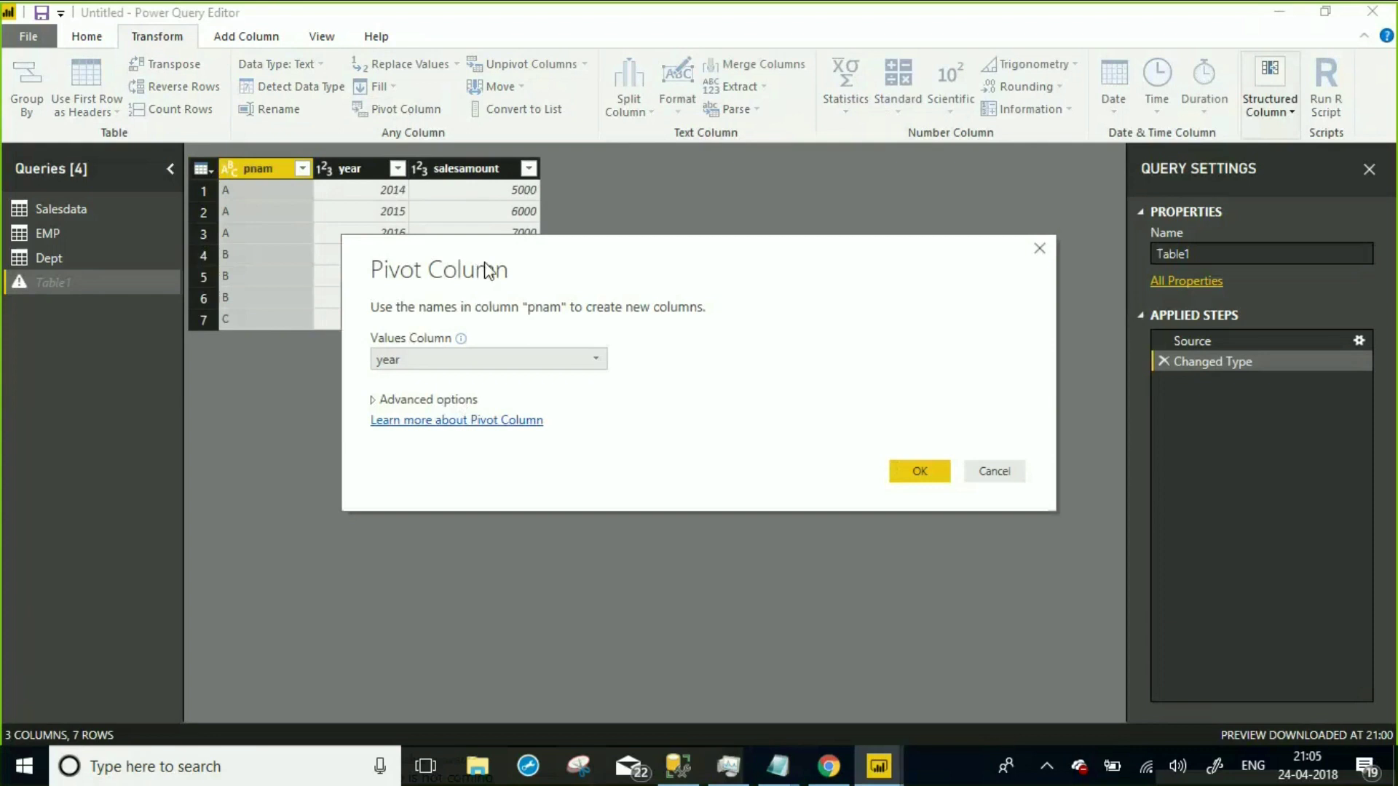
{"action": "left_click", "coordinate": [549, 361]}
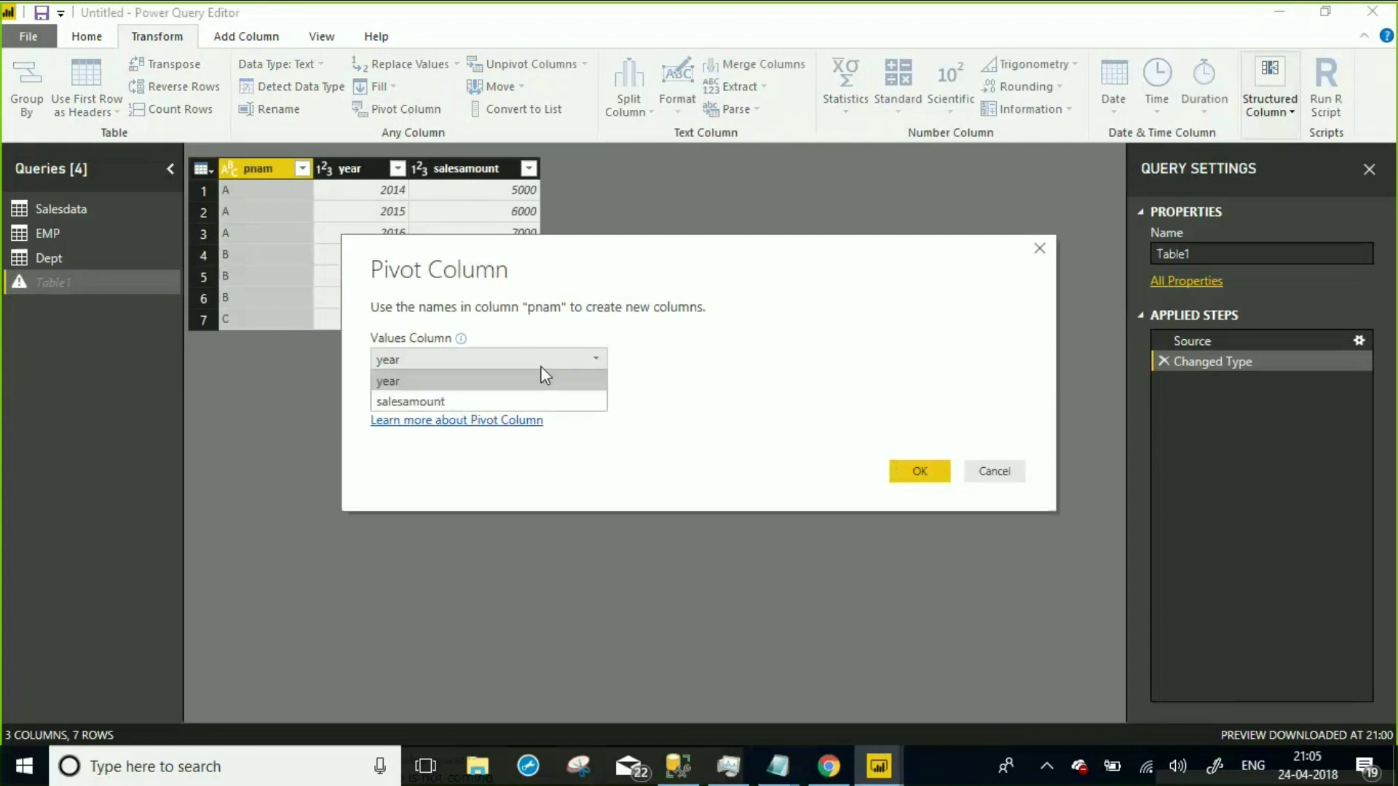
{"action": "left_click", "coordinate": [492, 403]}
{"action": "left_click", "coordinate": [911, 472]}
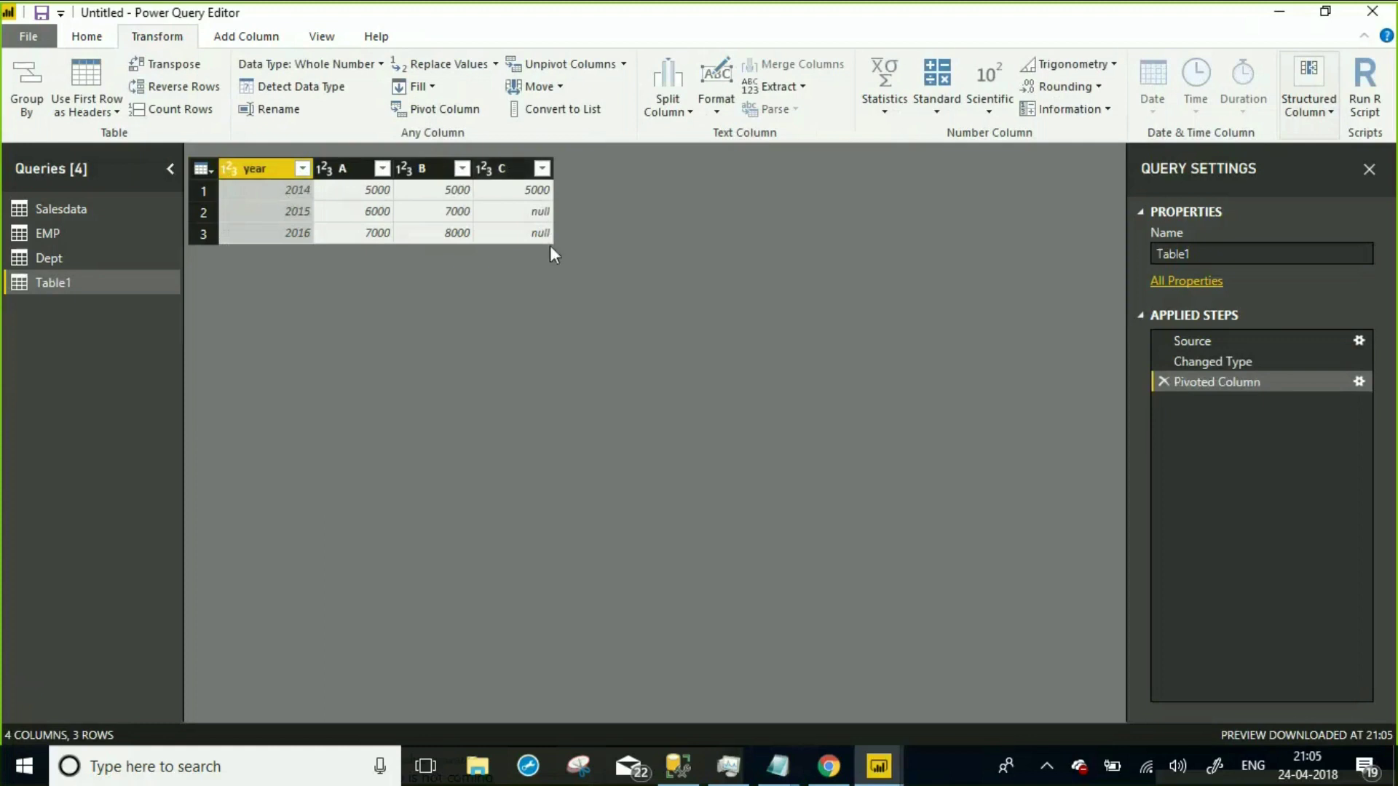
{"action": "left_click", "coordinate": [1165, 381]}
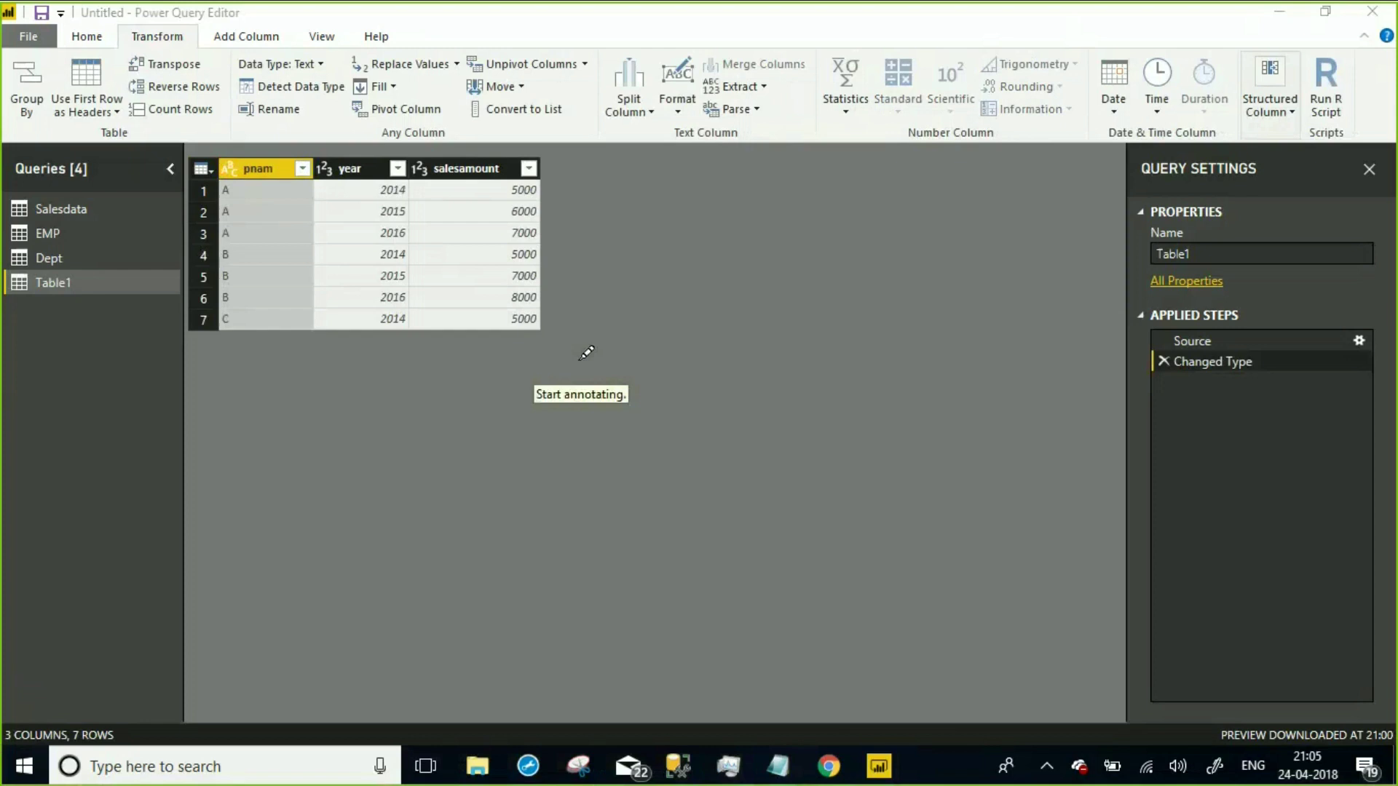
{"action": "mouse_move", "coordinate": [595, 435]}
{"action": "left_mouse_down"}
{"action": "mouse_move", "coordinate": [610, 343]}
{"action": "mouse_move", "coordinate": [684, 393]}
{"action": "mouse_move", "coordinate": [627, 406]}
{"action": "left_mouse_up"}
{"action": "left_click_drag", "start_coordinate": [739, 318], "coordinate": [824, 344]}
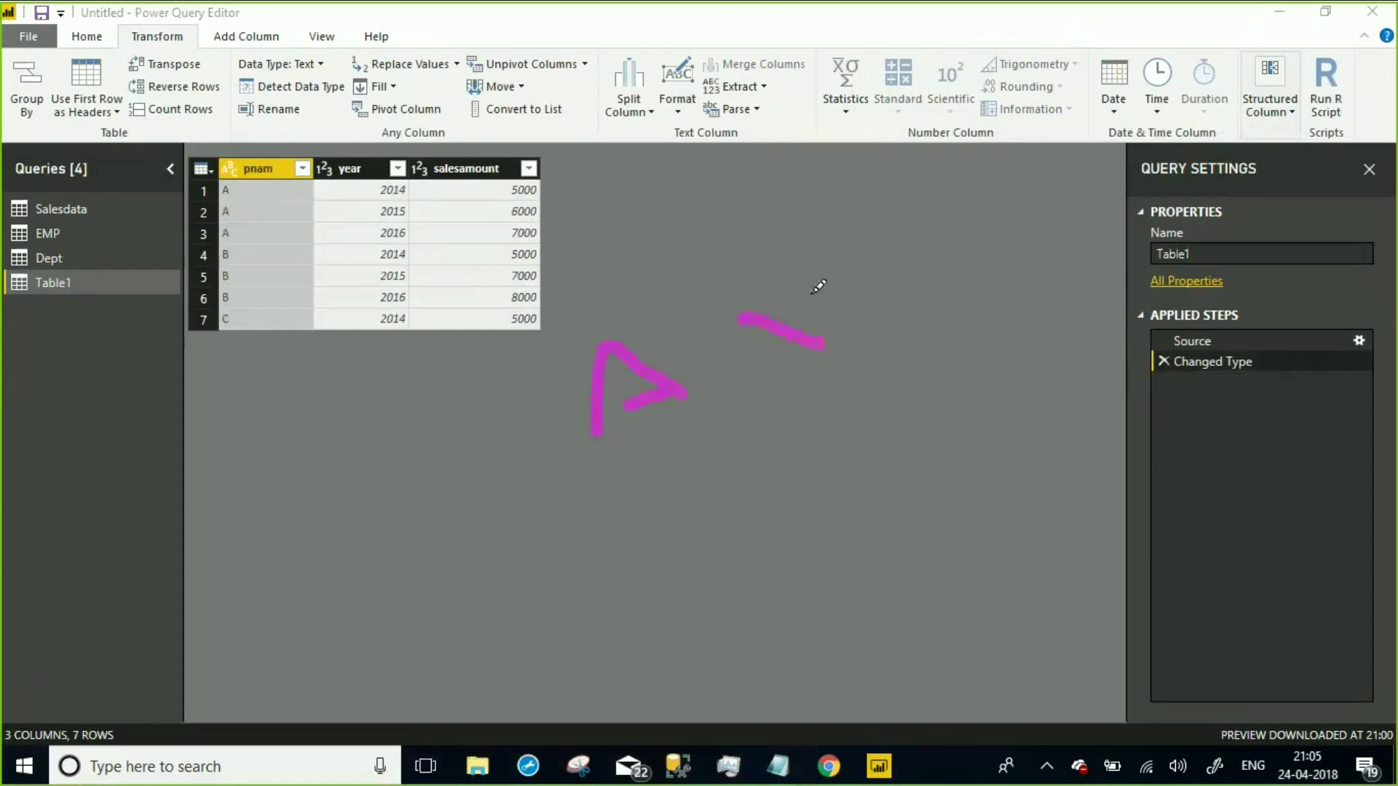
{"action": "left_click_drag", "start_coordinate": [808, 291], "coordinate": [757, 375]}
{"action": "mouse_move", "coordinate": [650, 455]}
{"action": "left_mouse_down"}
{"action": "mouse_move", "coordinate": [673, 552]}
{"action": "mouse_move", "coordinate": [701, 486]}
{"action": "left_mouse_up"}
{"action": "left_click_drag", "start_coordinate": [767, 416], "coordinate": [829, 455]}
{"action": "left_click_drag", "start_coordinate": [819, 397], "coordinate": [764, 510]}
{"action": "left_click_drag", "start_coordinate": [846, 339], "coordinate": [970, 304]}
{"action": "left_click_drag", "start_coordinate": [891, 386], "coordinate": [994, 348]}
{"action": "left_click_drag", "start_coordinate": [899, 272], "coordinate": [965, 405]}
{"action": "mouse_move", "coordinate": [624, 339]}
{"action": "left_mouse_down"}
{"action": "mouse_move", "coordinate": [696, 168]}
{"action": "mouse_move", "coordinate": [1023, 160]}
{"action": "left_mouse_up"}
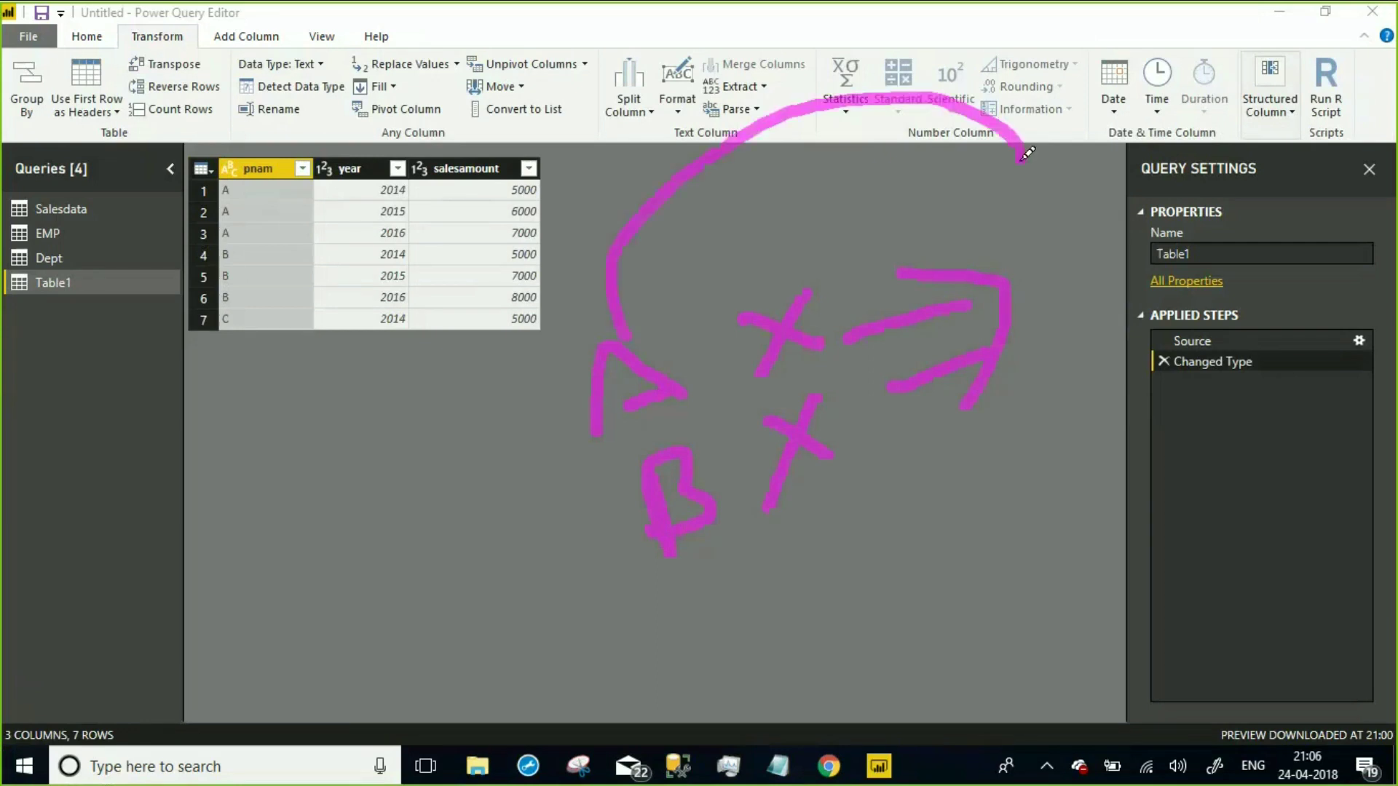
{"action": "mouse_move", "coordinate": [1066, 281]}
{"action": "left_mouse_down"}
{"action": "mouse_move", "coordinate": [1111, 193]}
{"action": "mouse_move", "coordinate": [1147, 232]}
{"action": "left_mouse_up"}
{"action": "left_click_drag", "start_coordinate": [1108, 305], "coordinate": [1144, 343]}
{"action": "left_click_drag", "start_coordinate": [1142, 312], "coordinate": [1090, 397]}
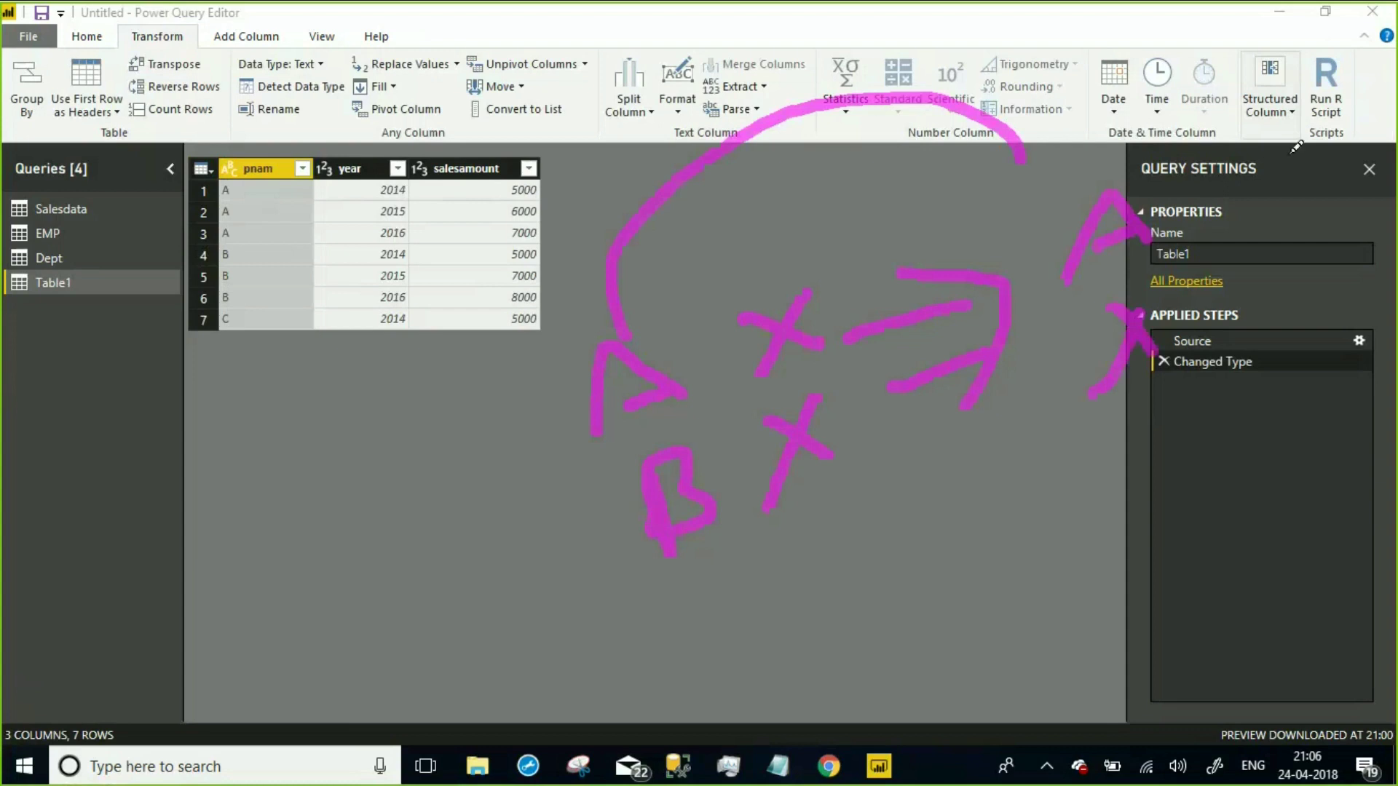
{"action": "left_click_drag", "start_coordinate": [1305, 124], "coordinate": [1258, 217]}
{"action": "left_click_drag", "start_coordinate": [1282, 162], "coordinate": [1253, 217]}
{"action": "left_click_drag", "start_coordinate": [1259, 280], "coordinate": [1313, 322]}
{"action": "left_click_drag", "start_coordinate": [1303, 266], "coordinate": [1272, 335]}
{"action": "mouse_move", "coordinate": [514, 340]}
{"action": "left_mouse_down"}
{"action": "mouse_move", "coordinate": [537, 460]}
{"action": "mouse_move", "coordinate": [837, 384]}
{"action": "mouse_move", "coordinate": [843, 298]}
{"action": "mouse_move", "coordinate": [533, 338]}
{"action": "left_mouse_up"}
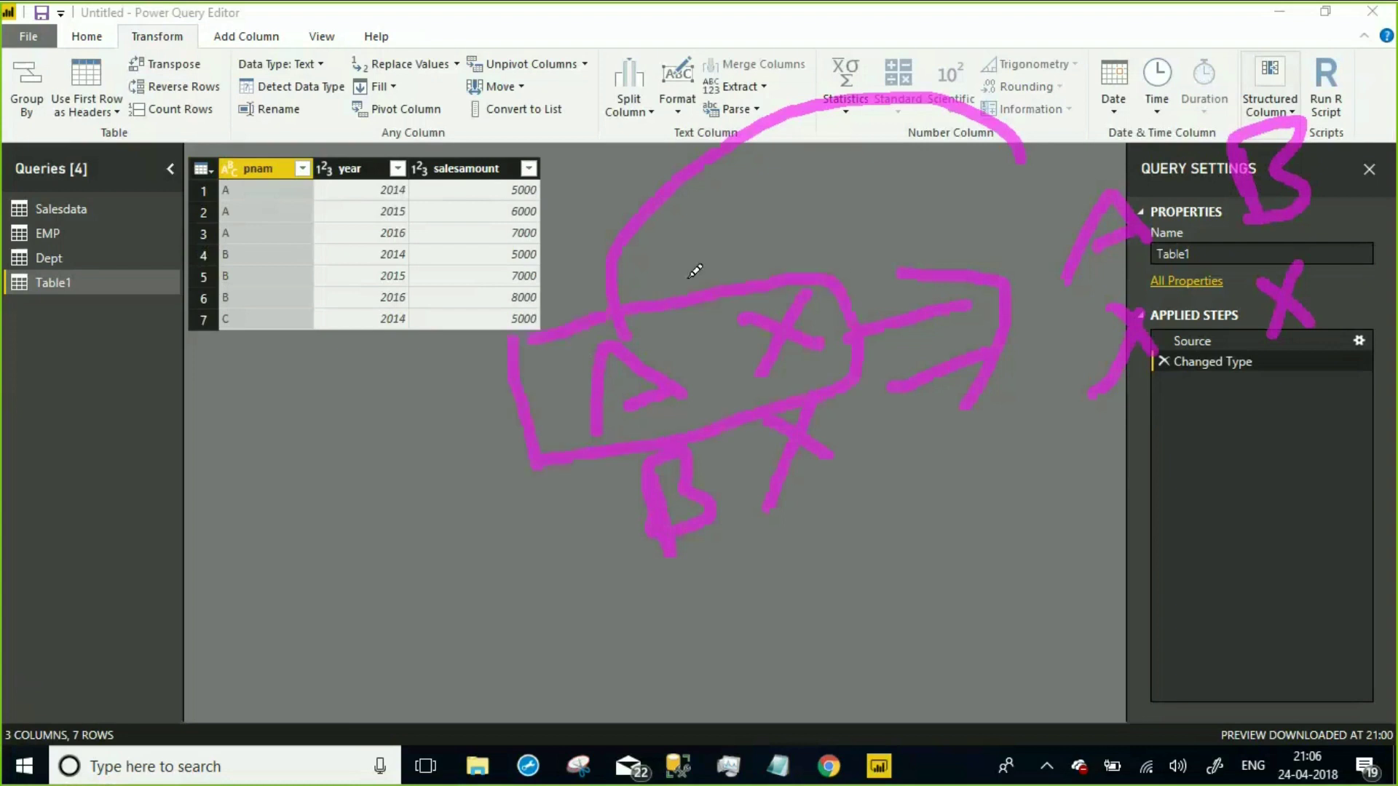
{"action": "left_click_drag", "start_coordinate": [690, 275], "coordinate": [793, 128]}
{"action": "left_click_drag", "start_coordinate": [860, 93], "coordinate": [1090, 175]}
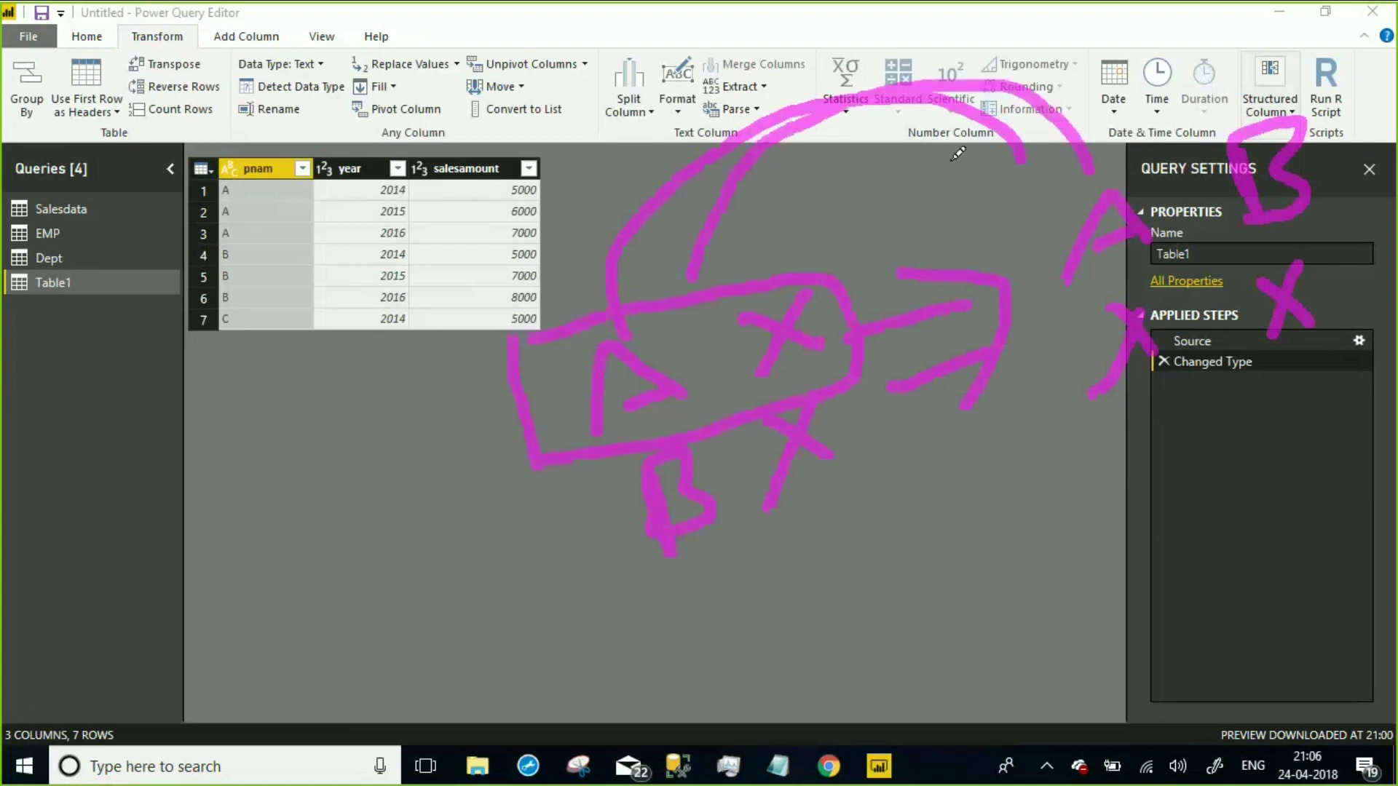
{"action": "mouse_move", "coordinate": [724, 478]}
{"action": "left_mouse_down"}
{"action": "mouse_move", "coordinate": [758, 329]}
{"action": "mouse_move", "coordinate": [1074, 56]}
{"action": "mouse_move", "coordinate": [1241, 86]}
{"action": "left_mouse_up"}
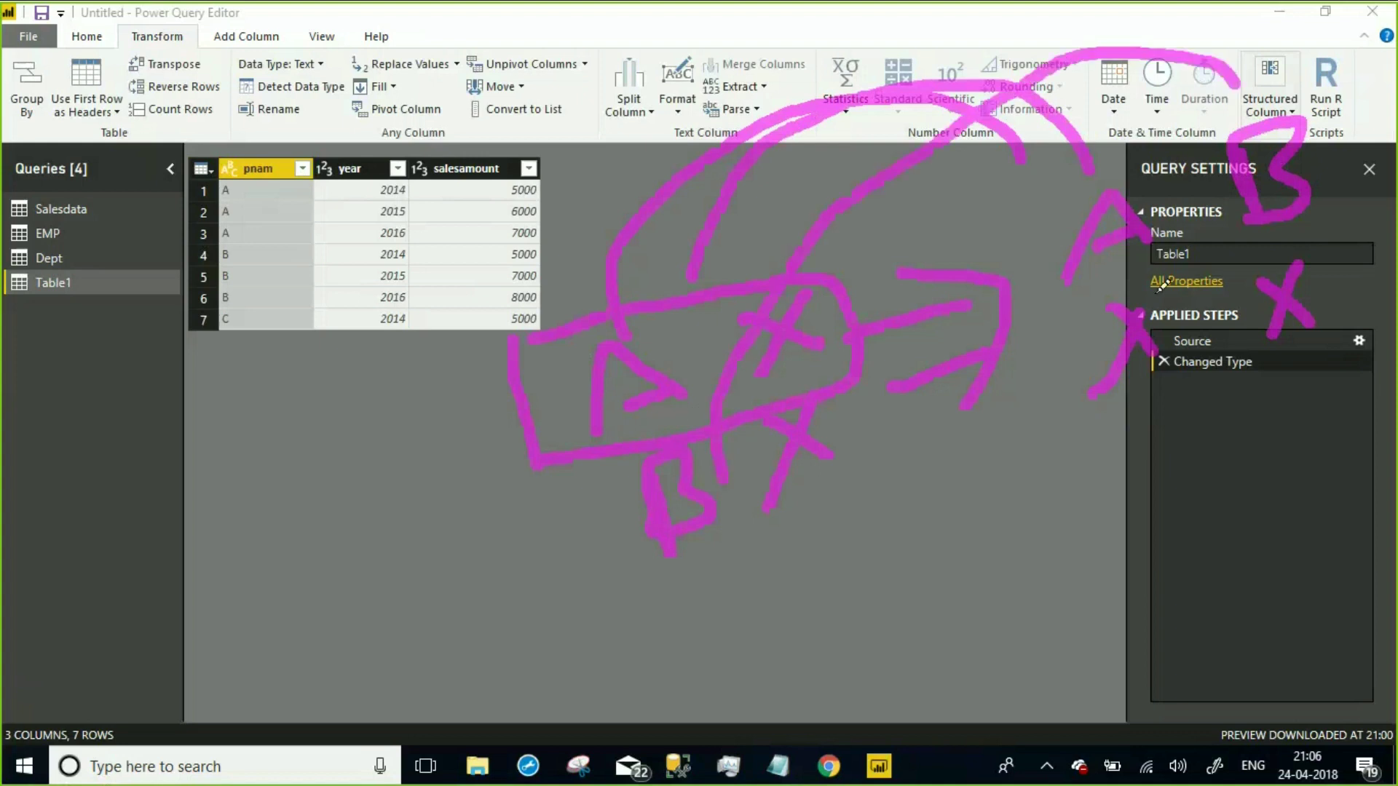
{"action": "left_click_drag", "start_coordinate": [796, 555], "coordinate": [1114, 479]}
{"action": "mouse_move", "coordinate": [1056, 453]}
{"action": "left_mouse_down"}
{"action": "mouse_move", "coordinate": [1083, 457]}
{"action": "mouse_move", "coordinate": [1082, 537]}
{"action": "left_mouse_up"}
{"action": "mouse_move", "coordinate": [1164, 501]}
{"action": "left_mouse_down"}
{"action": "mouse_move", "coordinate": [1182, 446]}
{"action": "mouse_move", "coordinate": [1227, 476]}
{"action": "mouse_move", "coordinate": [1220, 463]}
{"action": "left_mouse_up"}
{"action": "left_click_drag", "start_coordinate": [1209, 540], "coordinate": [1256, 600]}
{"action": "left_click_drag", "start_coordinate": [1242, 516], "coordinate": [1216, 570]}
{"action": "left_click_drag", "start_coordinate": [1164, 434], "coordinate": [793, 562]}
{"action": "left_click", "coordinate": [728, 645]}
{"action": "mouse_move", "coordinate": [774, 681]}
{"action": "left_mouse_down"}
{"action": "mouse_move", "coordinate": [786, 645]}
{"action": "mouse_move", "coordinate": [855, 666]}
{"action": "mouse_move", "coordinate": [880, 650]}
{"action": "left_mouse_up"}
{"action": "mouse_move", "coordinate": [954, 602]}
{"action": "left_mouse_down"}
{"action": "mouse_move", "coordinate": [1025, 619]}
{"action": "mouse_move", "coordinate": [959, 654]}
{"action": "left_mouse_up"}
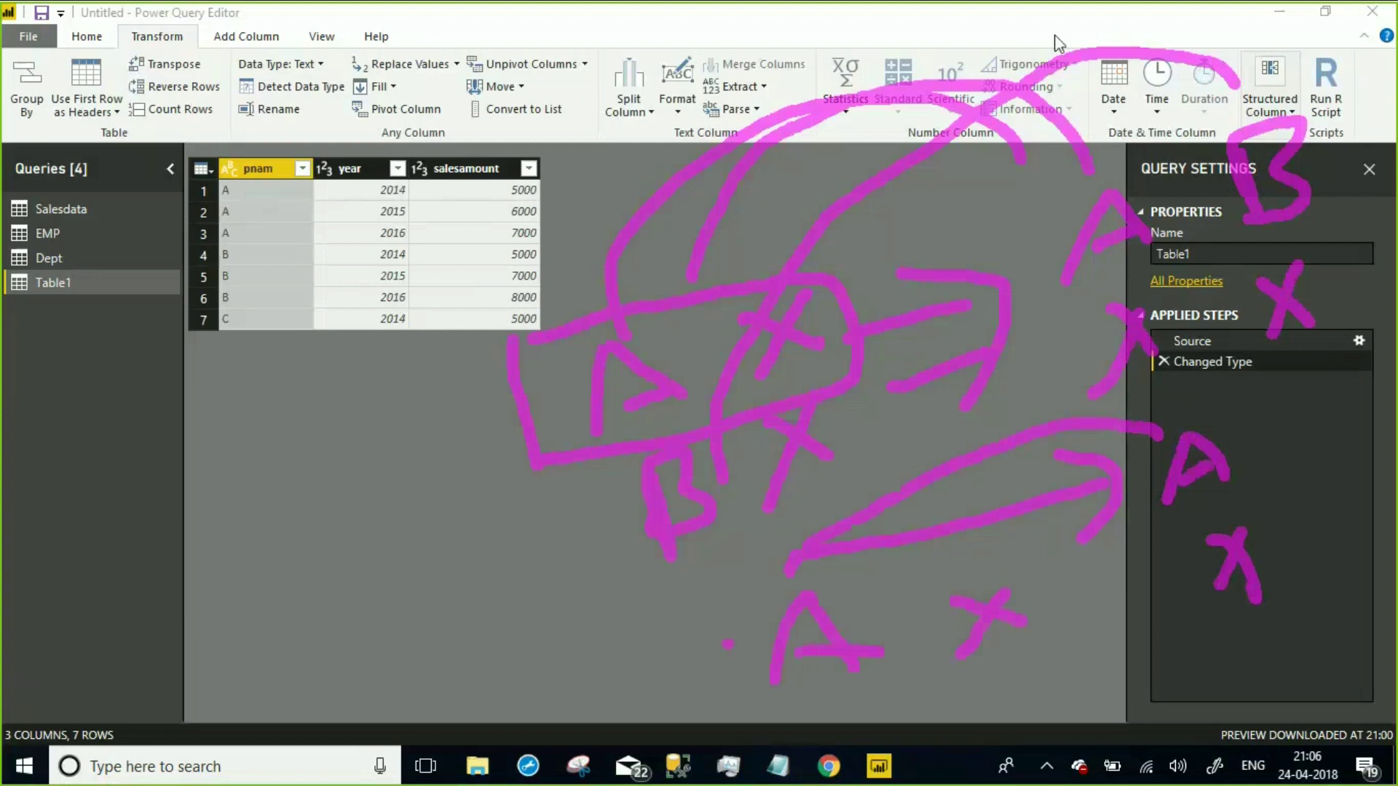
{"action": "key", "text": "Escape"}
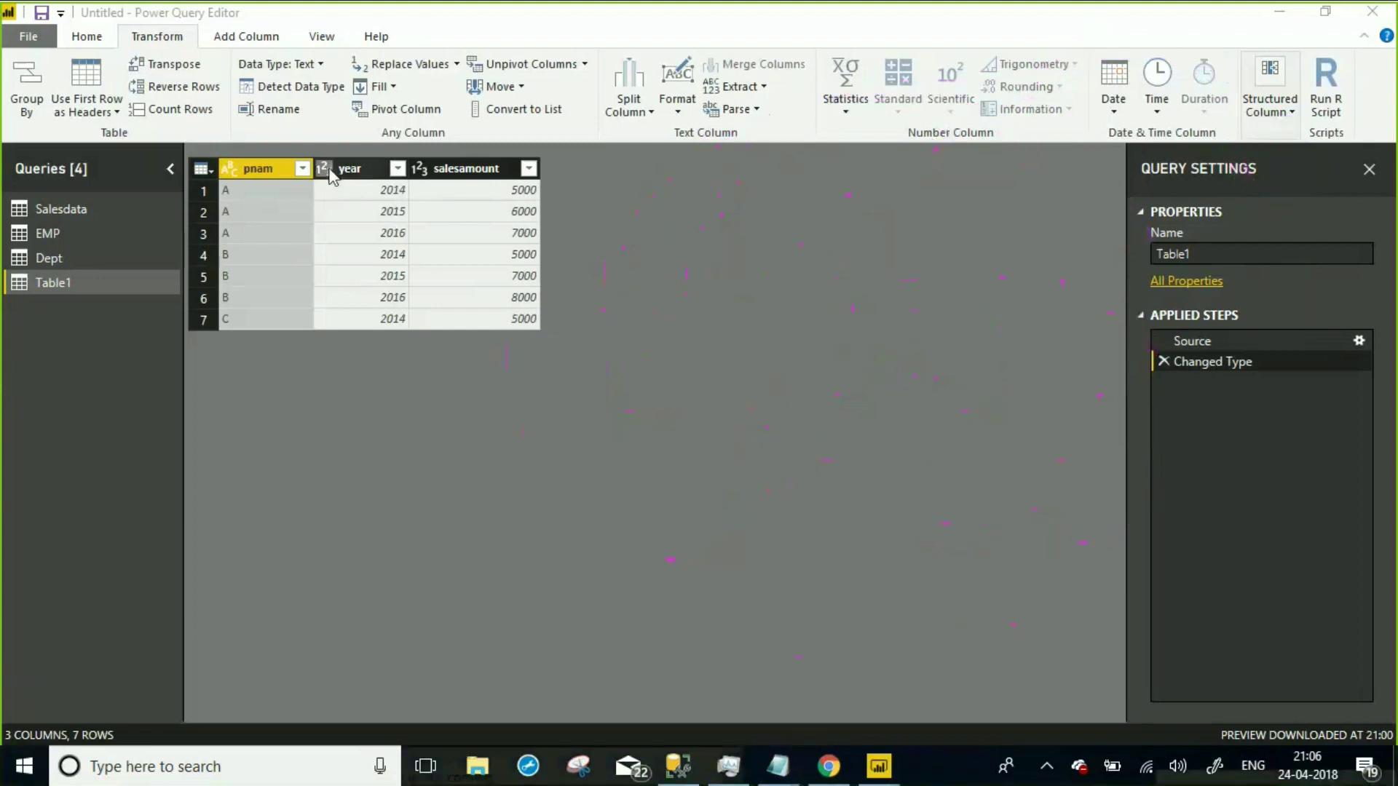
{"action": "left_click", "coordinate": [331, 170]}
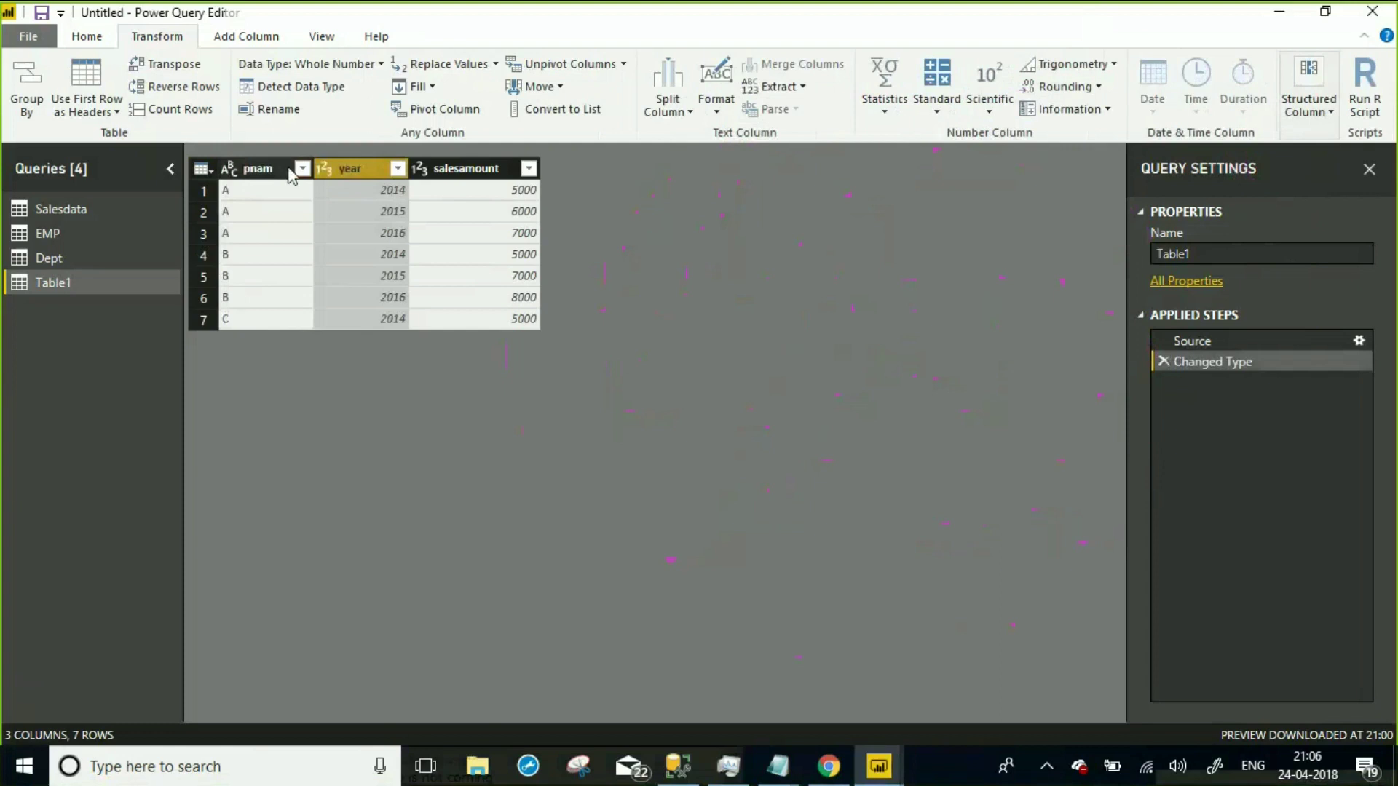
Pivot the year column with salesamount values into 2014, 2015 and 2016 columns.
{"action": "left_click", "coordinate": [266, 170]}
{"action": "left_click", "coordinate": [351, 172]}
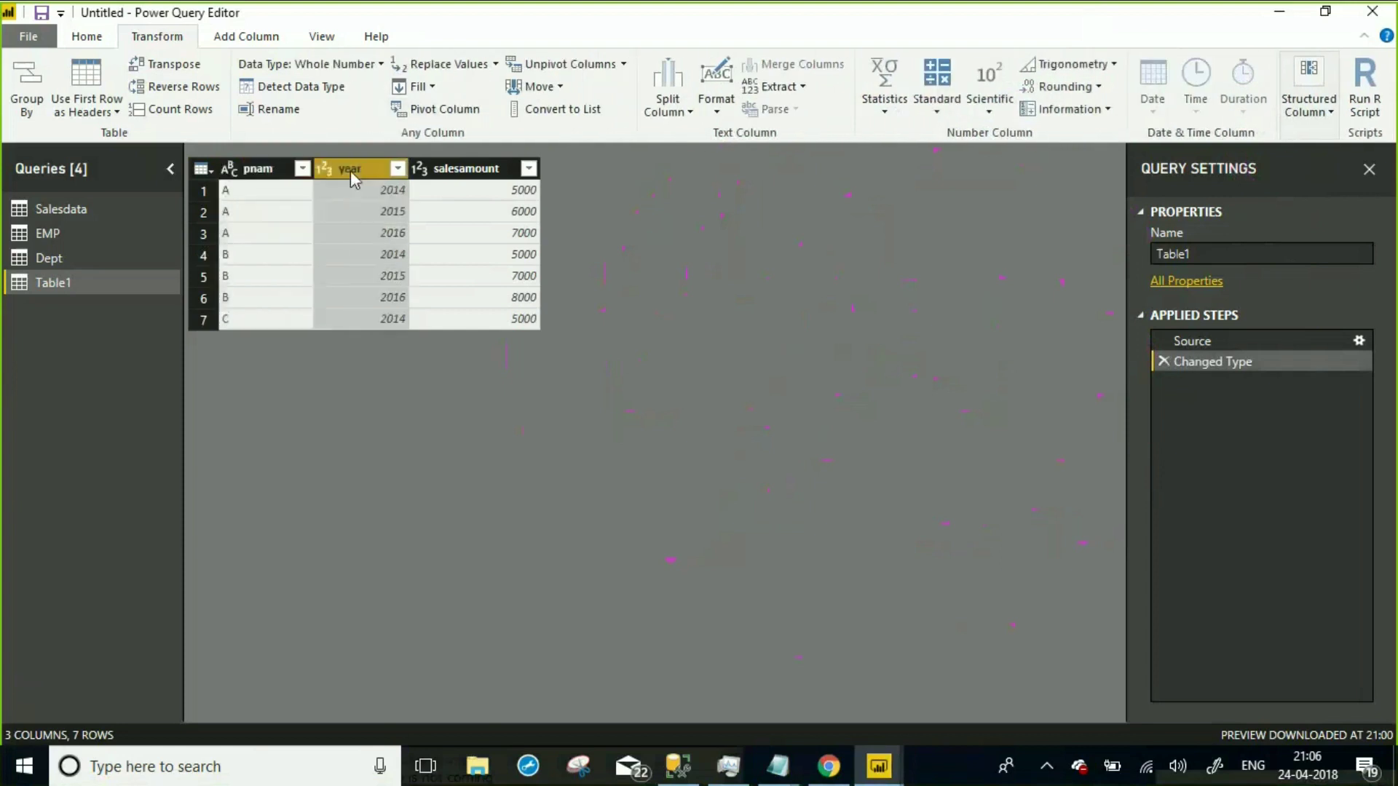
{"action": "left_click", "coordinate": [443, 112]}
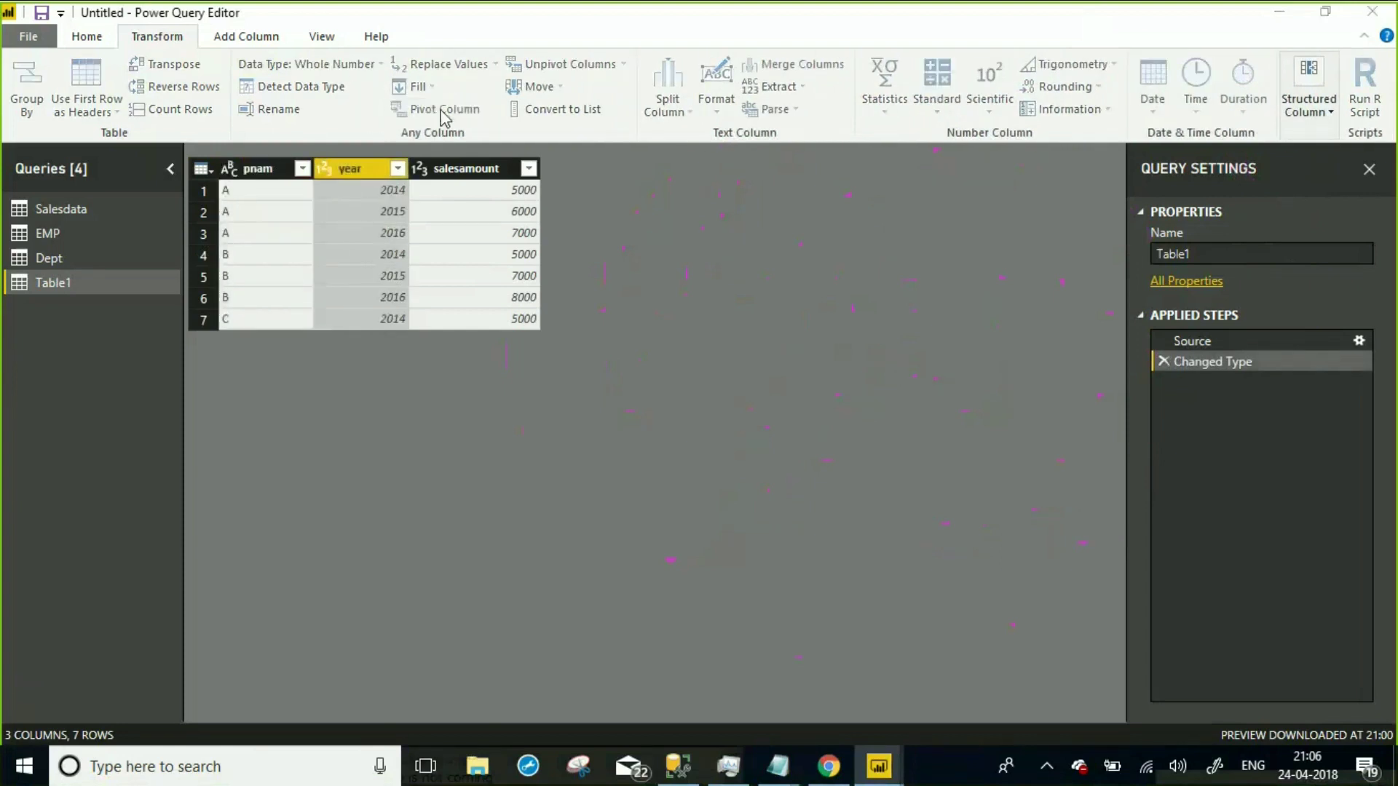
{"action": "left_click", "coordinate": [561, 357]}
{"action": "left_click", "coordinate": [489, 399]}
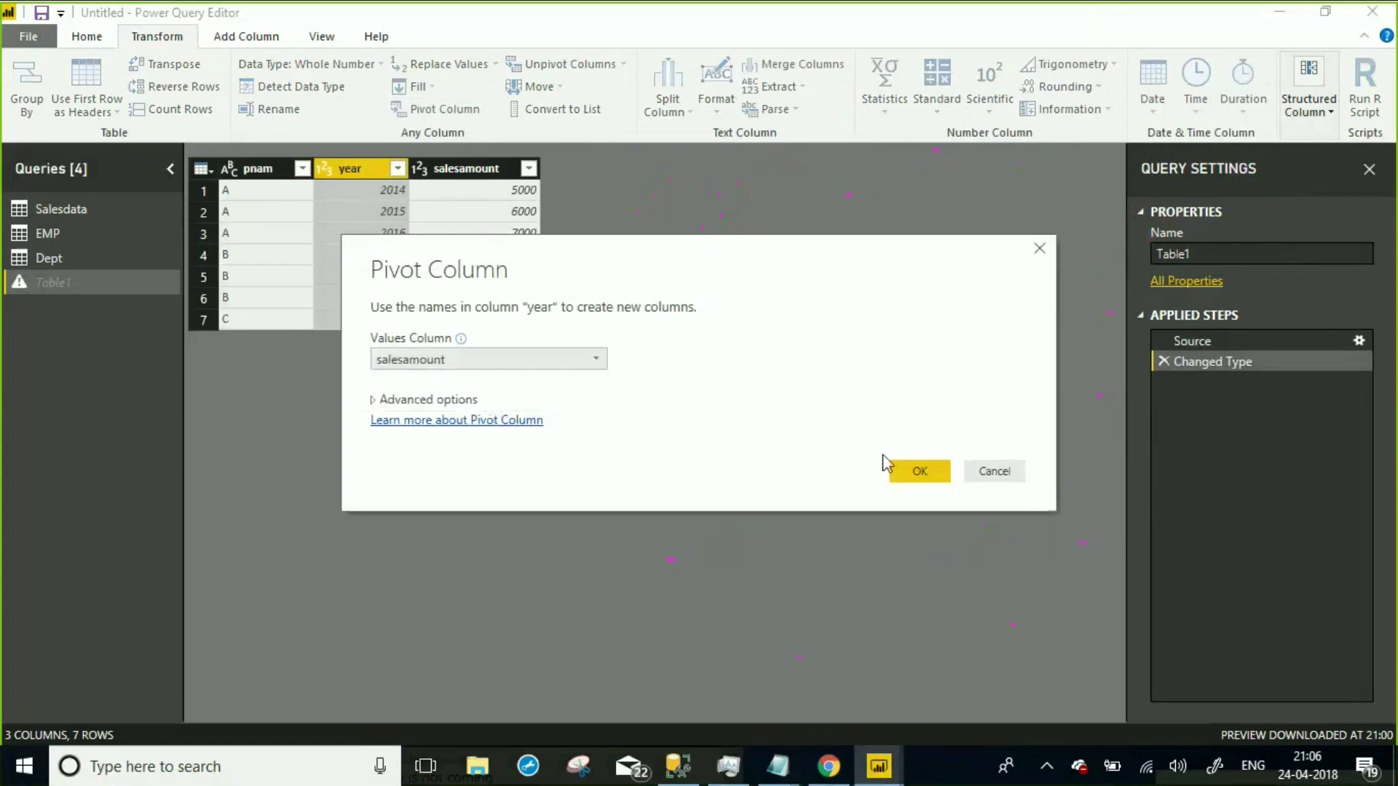
{"action": "left_click", "coordinate": [919, 473]}
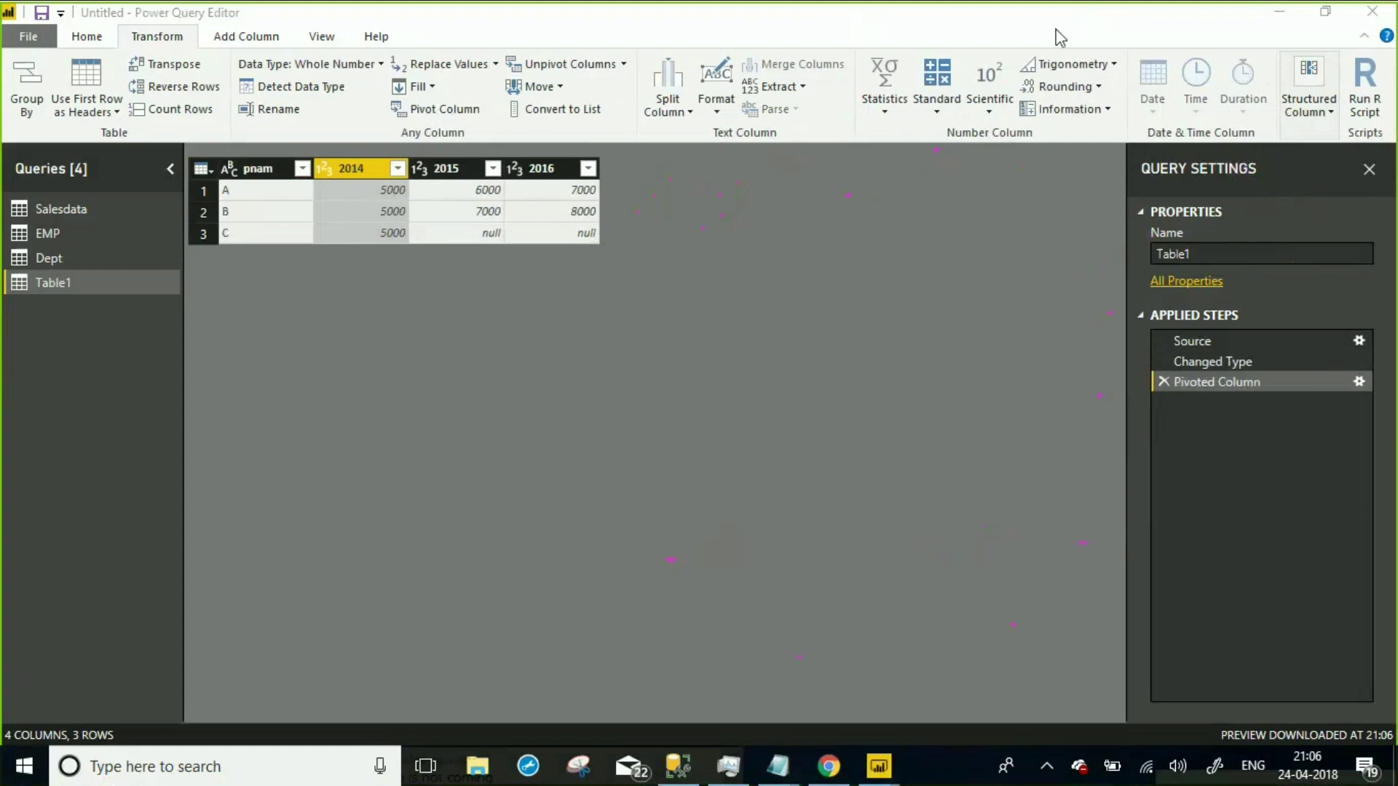
{"action": "mouse_move", "coordinate": [371, 116]}
{"action": "left_mouse_down"}
{"action": "mouse_move", "coordinate": [375, 244]}
{"action": "mouse_move", "coordinate": [386, 238]}
{"action": "mouse_move", "coordinate": [374, 240]}
{"action": "mouse_move", "coordinate": [367, 118]}
{"action": "left_mouse_up"}
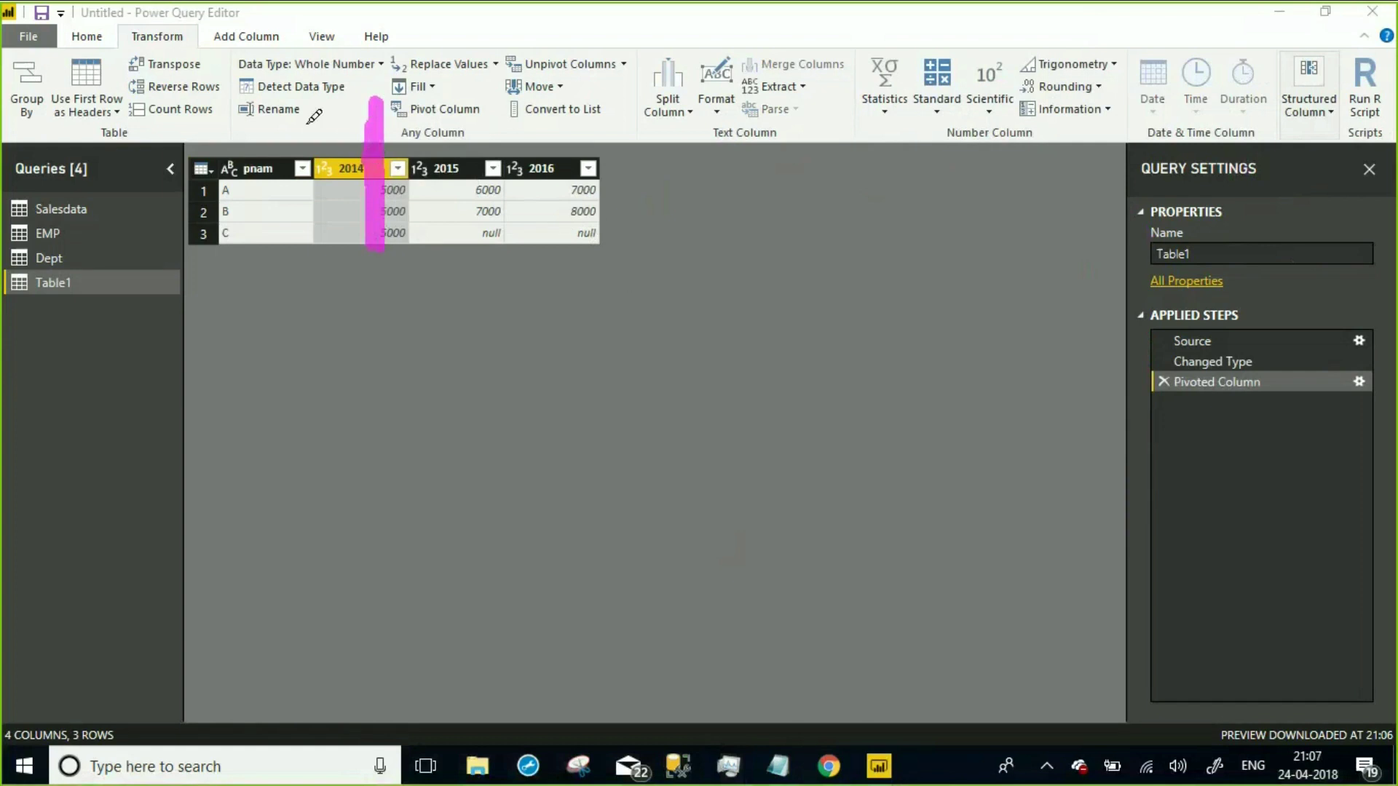
{"action": "left_click_drag", "start_coordinate": [325, 173], "coordinate": [360, 109]}
{"action": "left_click_drag", "start_coordinate": [342, 215], "coordinate": [362, 191]}
{"action": "mouse_move", "coordinate": [582, 340]}
{"action": "left_mouse_down"}
{"action": "mouse_move", "coordinate": [639, 272]}
{"action": "mouse_move", "coordinate": [674, 300]}
{"action": "left_mouse_up"}
{"action": "mouse_move", "coordinate": [628, 377]}
{"action": "left_mouse_down"}
{"action": "mouse_move", "coordinate": [684, 406]}
{"action": "mouse_move", "coordinate": [614, 447]}
{"action": "mouse_move", "coordinate": [724, 474]}
{"action": "mouse_move", "coordinate": [754, 565]}
{"action": "mouse_move", "coordinate": [939, 617]}
{"action": "left_mouse_up"}
{"action": "left_click_drag", "start_coordinate": [442, 404], "coordinate": [939, 307]}
{"action": "mouse_move", "coordinate": [162, 460]}
{"action": "left_mouse_down"}
{"action": "mouse_move", "coordinate": [270, 433]}
{"action": "mouse_move", "coordinate": [229, 420]}
{"action": "left_mouse_up"}
{"action": "mouse_move", "coordinate": [314, 339]}
{"action": "left_mouse_down"}
{"action": "mouse_move", "coordinate": [359, 343]}
{"action": "mouse_move", "coordinate": [399, 373]}
{"action": "left_mouse_up"}
{"action": "left_click_drag", "start_coordinate": [380, 325], "coordinate": [327, 404]}
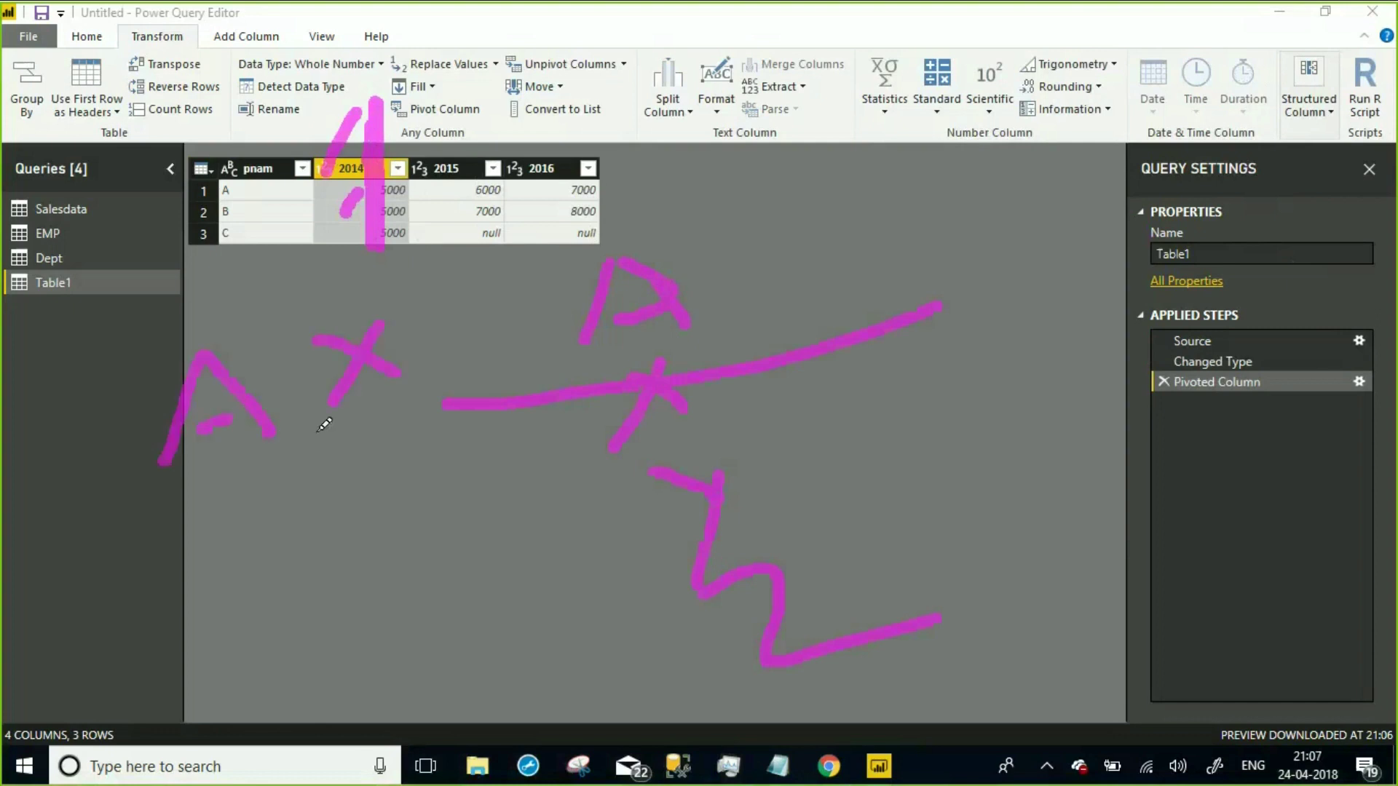
{"action": "mouse_move", "coordinate": [218, 502]}
{"action": "left_mouse_down"}
{"action": "mouse_move", "coordinate": [257, 510]}
{"action": "mouse_move", "coordinate": [237, 562]}
{"action": "left_mouse_up"}
{"action": "left_click_drag", "start_coordinate": [362, 472], "coordinate": [429, 513]}
{"action": "left_click_drag", "start_coordinate": [411, 463], "coordinate": [393, 524]}
{"action": "left_click_drag", "start_coordinate": [250, 506], "coordinate": [321, 509]}
{"action": "left_click_drag", "start_coordinate": [240, 604], "coordinate": [274, 525]}
{"action": "mouse_move", "coordinate": [287, 662]}
{"action": "left_mouse_down"}
{"action": "mouse_move", "coordinate": [362, 618]}
{"action": "mouse_move", "coordinate": [433, 657]}
{"action": "left_mouse_up"}
{"action": "mouse_move", "coordinate": [305, 728]}
{"action": "left_mouse_down"}
{"action": "mouse_move", "coordinate": [320, 671]}
{"action": "mouse_move", "coordinate": [332, 702]}
{"action": "left_mouse_up"}
{"action": "left_click_drag", "start_coordinate": [470, 641], "coordinate": [611, 655]}
{"action": "left_click_drag", "start_coordinate": [633, 313], "coordinate": [501, 506]}
{"action": "key", "text": "Escape"}
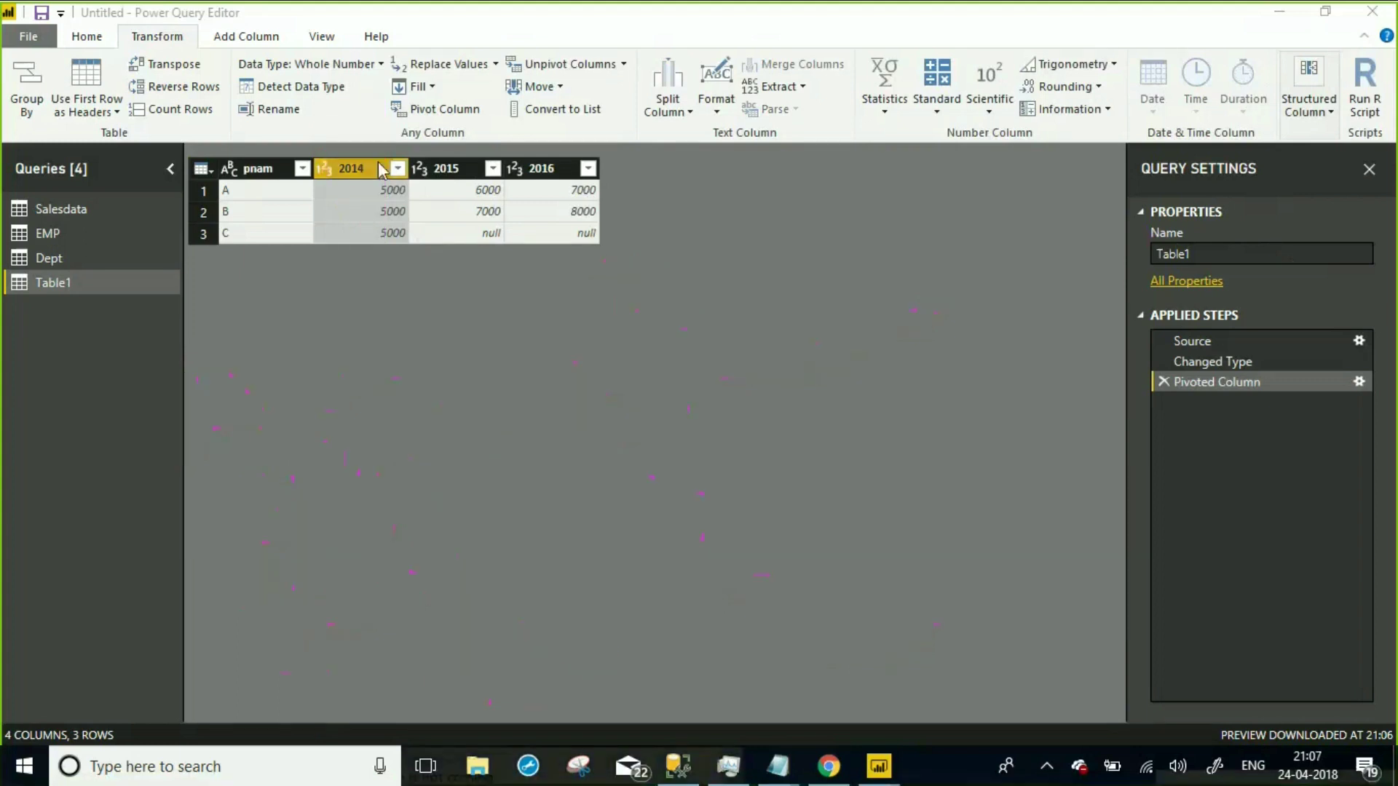
{"action": "right_click", "coordinate": [366, 168]}
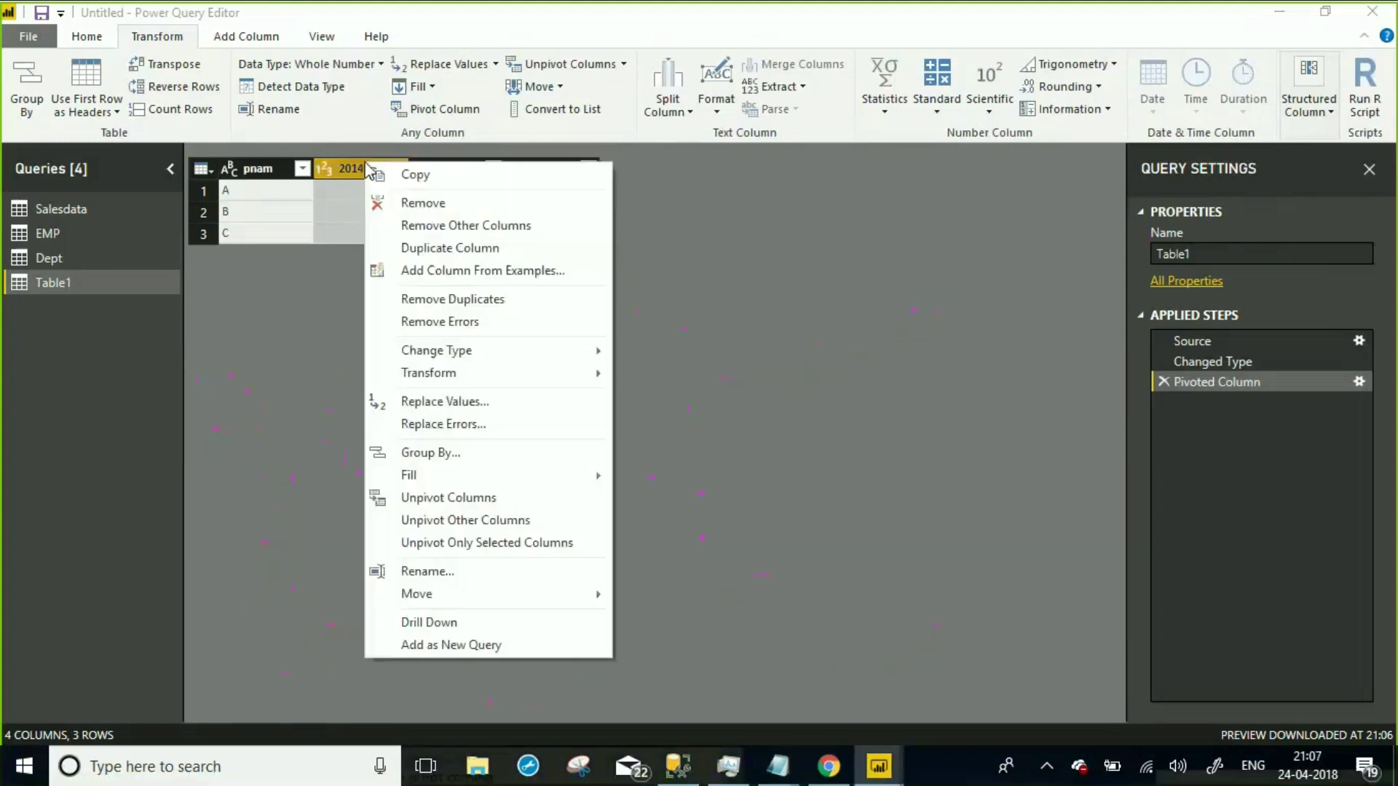
Unpivot only the 2014 column into Attribute and Value via its context menu.
{"action": "left_click", "coordinate": [499, 500]}
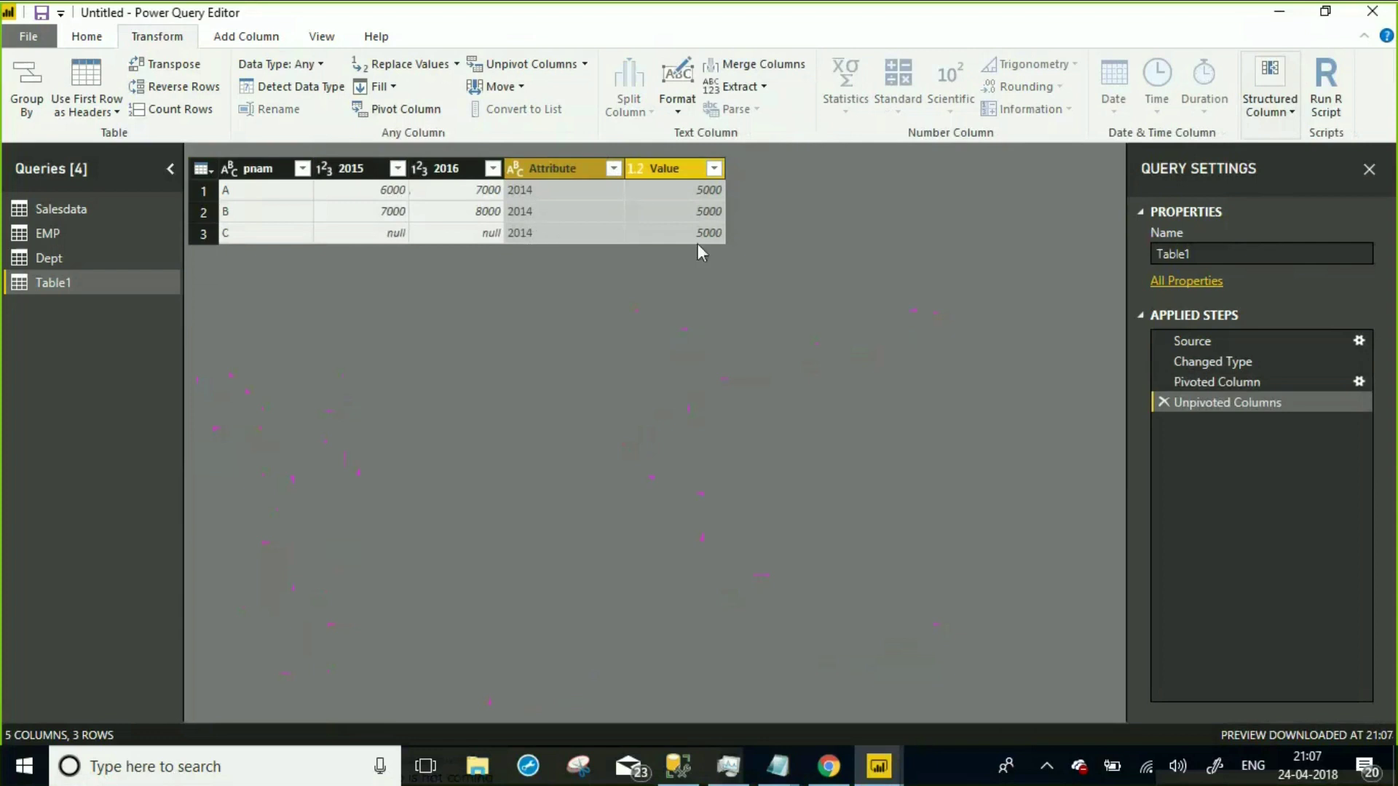
Delete the Unpivoted Columns step, select 2014, and show the Unpivot Columns variants.
{"action": "left_click", "coordinate": [1163, 403]}
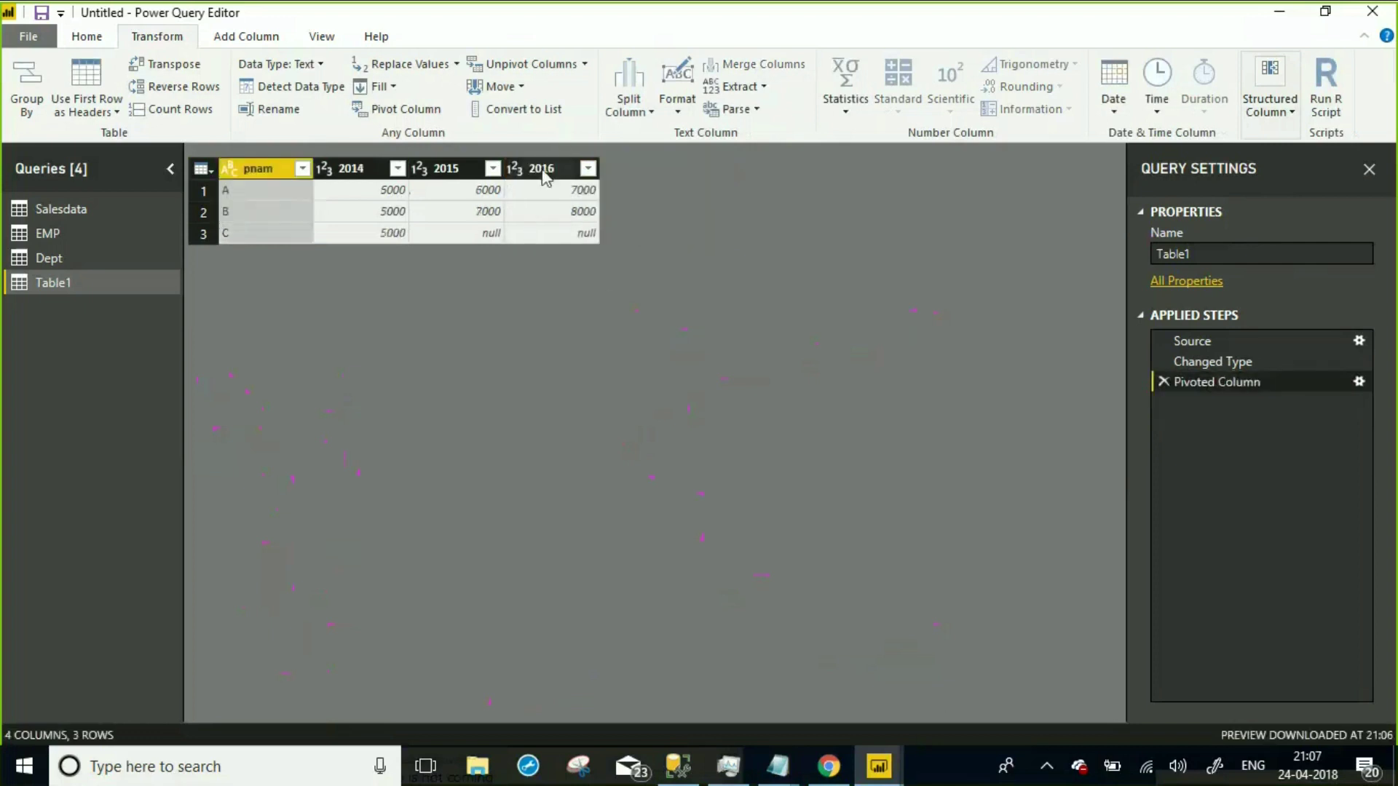
{"action": "left_click", "coordinate": [341, 166]}
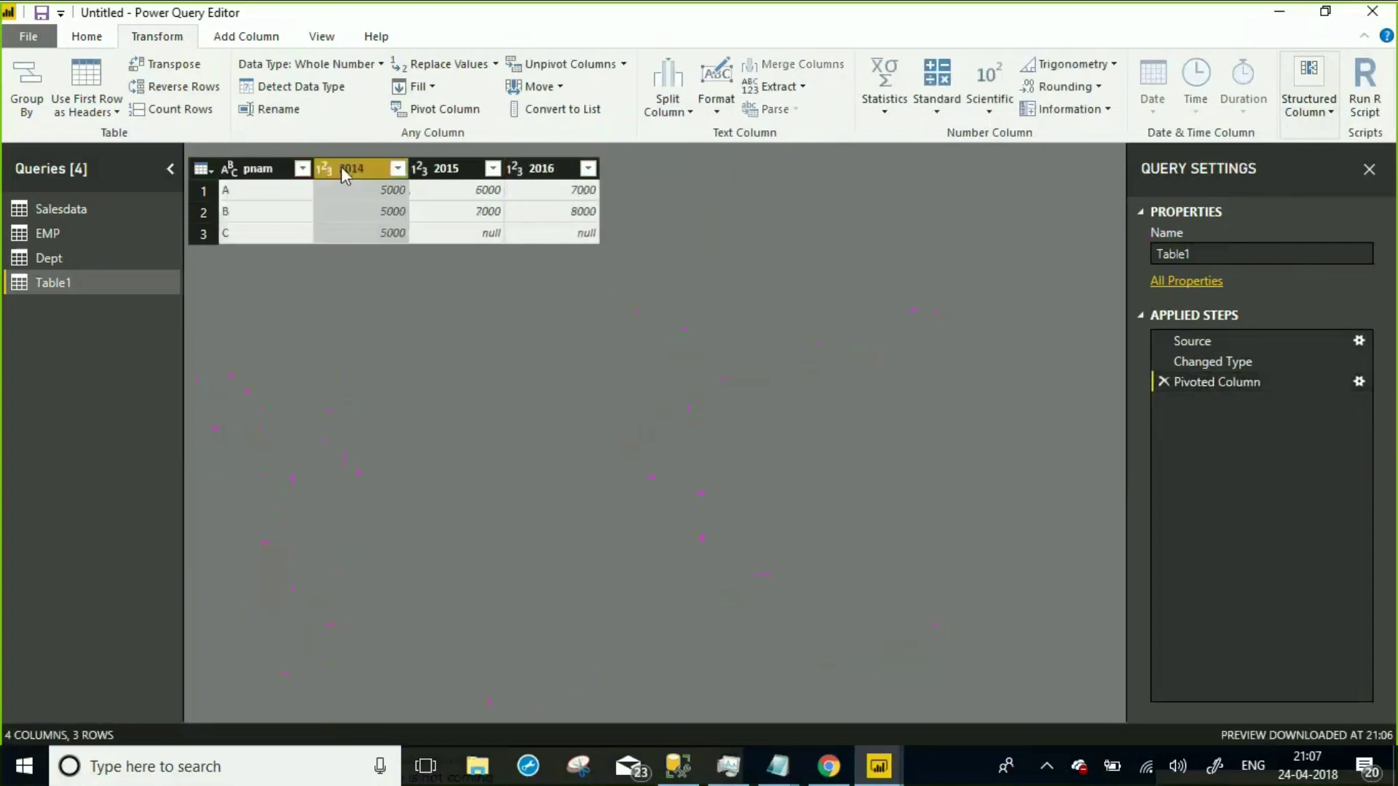
{"action": "left_click", "coordinate": [624, 66]}
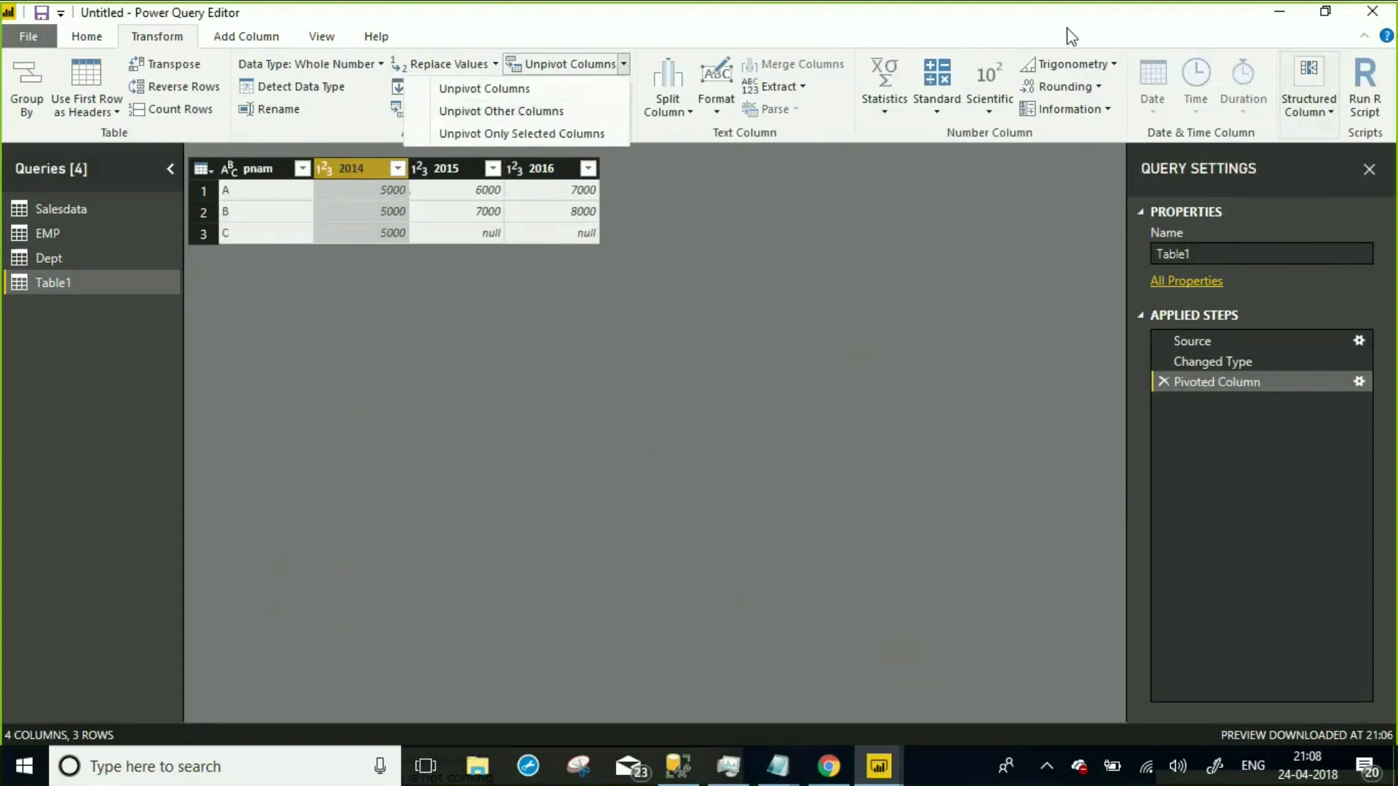
Annotate the screen, marking pnam and sketching product rows P with A, B and C.
{"action": "key", "text": "ctrl+shift+a"}
{"action": "left_click_drag", "start_coordinate": [286, 154], "coordinate": [245, 174]}
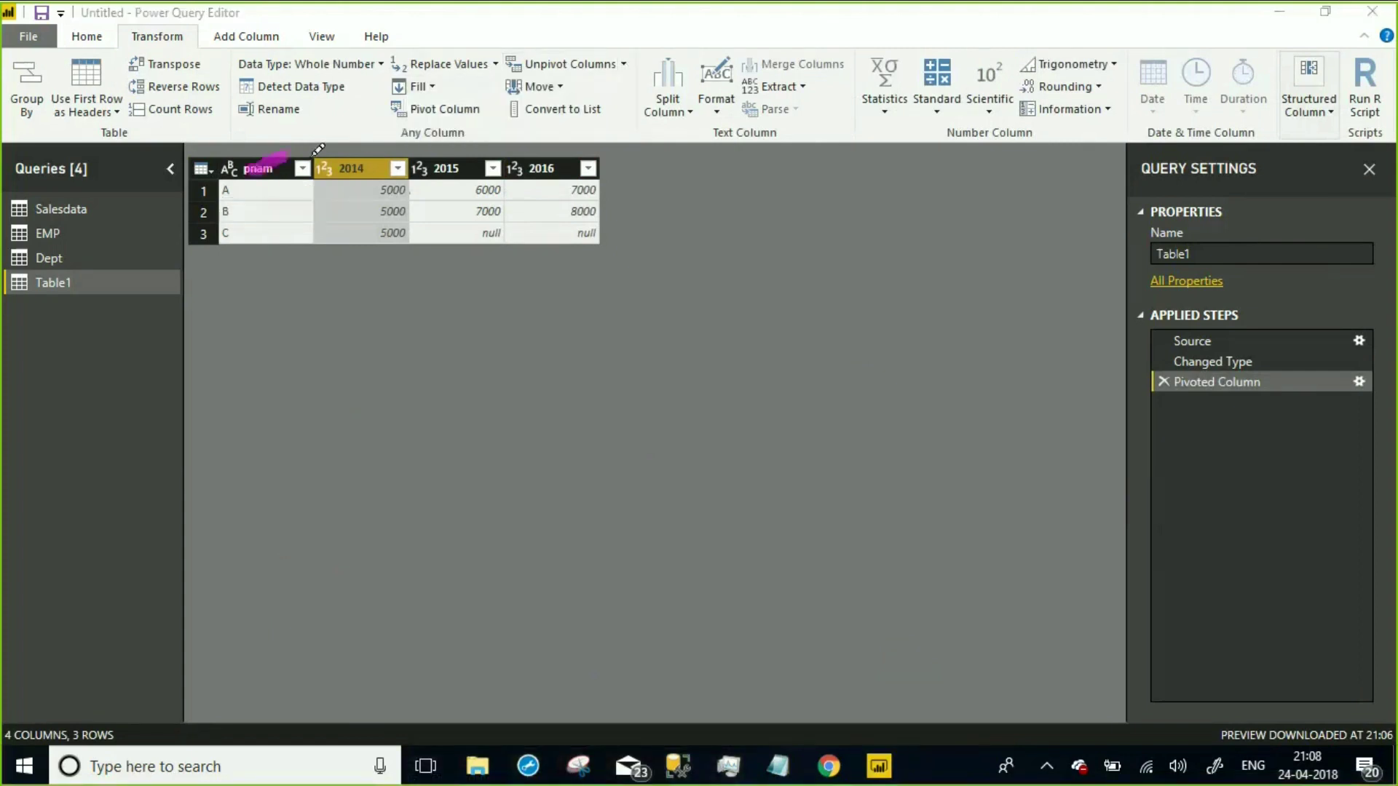
{"action": "left_click_drag", "start_coordinate": [275, 344], "coordinate": [277, 334]}
{"action": "left_click_drag", "start_coordinate": [437, 351], "coordinate": [455, 331]}
{"action": "left_click_drag", "start_coordinate": [295, 408], "coordinate": [320, 427]}
{"action": "mouse_move", "coordinate": [463, 436]}
{"action": "left_mouse_down"}
{"action": "mouse_move", "coordinate": [475, 411]}
{"action": "mouse_move", "coordinate": [477, 453]}
{"action": "left_mouse_up"}
{"action": "left_click_drag", "start_coordinate": [379, 591], "coordinate": [380, 514]}
{"action": "left_click_drag", "start_coordinate": [547, 477], "coordinate": [580, 523]}
Sketch year headers 2015 and 2017 with example values 6 and 7 beside them.
{"action": "left_click_drag", "start_coordinate": [476, 155], "coordinate": [504, 123]}
{"action": "mouse_move", "coordinate": [602, 372]}
{"action": "left_mouse_down"}
{"action": "mouse_move", "coordinate": [714, 352]}
{"action": "mouse_move", "coordinate": [762, 389]}
{"action": "left_mouse_up"}
{"action": "left_click_drag", "start_coordinate": [784, 309], "coordinate": [786, 402]}
{"action": "left_click_drag", "start_coordinate": [792, 308], "coordinate": [877, 260]}
{"action": "left_click_drag", "start_coordinate": [969, 271], "coordinate": [962, 357]}
{"action": "mouse_move", "coordinate": [970, 437]}
{"action": "left_mouse_down"}
{"action": "mouse_move", "coordinate": [1048, 446]}
{"action": "mouse_move", "coordinate": [1046, 503]}
{"action": "left_mouse_up"}
{"action": "left_click_drag", "start_coordinate": [734, 612], "coordinate": [801, 656]}
{"action": "left_click_drag", "start_coordinate": [848, 615], "coordinate": [845, 619]}
{"action": "left_click_drag", "start_coordinate": [888, 571], "coordinate": [908, 622]}
{"action": "left_click_drag", "start_coordinate": [906, 579], "coordinate": [965, 635]}
{"action": "mouse_move", "coordinate": [1026, 561]}
{"action": "left_mouse_down"}
{"action": "mouse_move", "coordinate": [1110, 613]}
{"action": "mouse_move", "coordinate": [1144, 717]}
{"action": "mouse_move", "coordinate": [1128, 695]}
{"action": "left_mouse_up"}
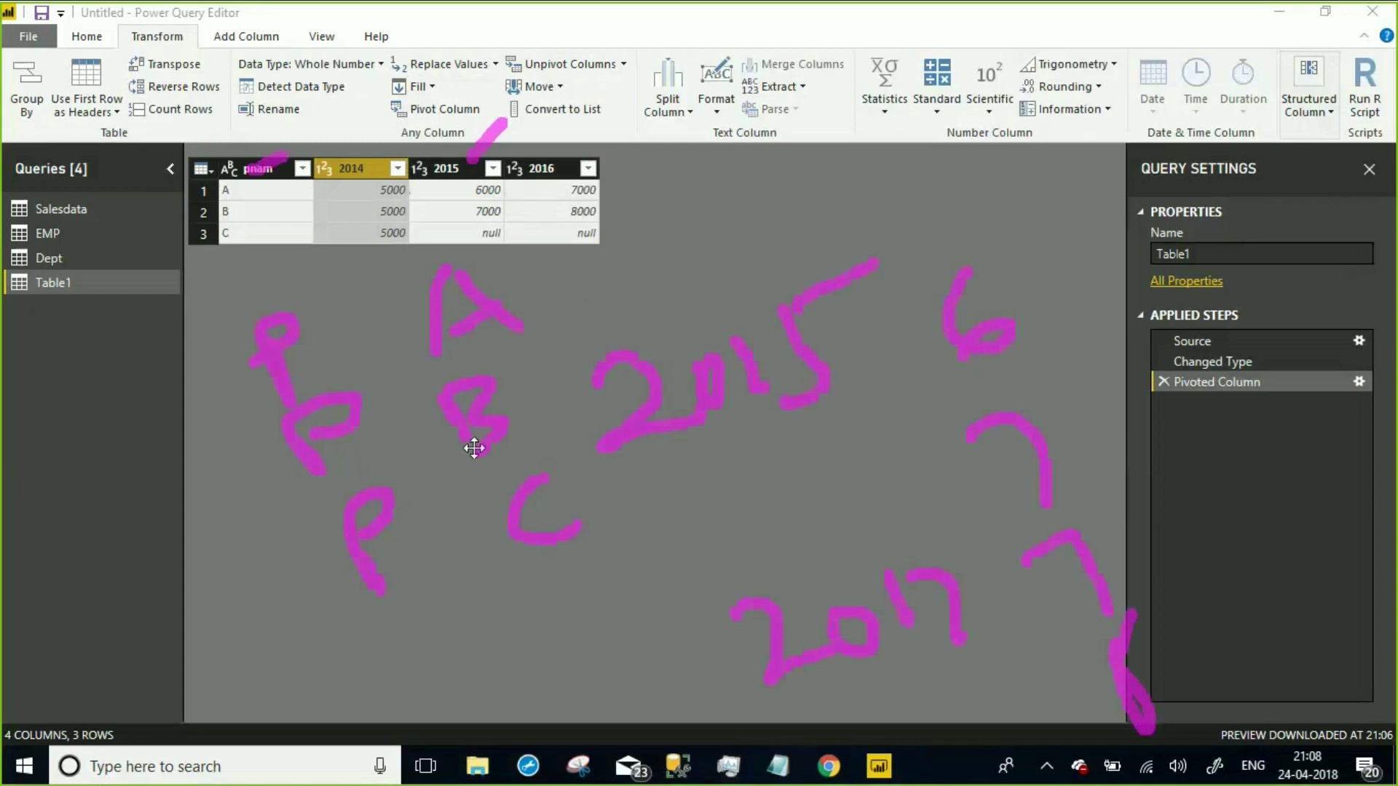
Draw lines linking the sketched products, years and values, then clear the annotations.
{"action": "left_click_drag", "start_coordinate": [234, 443], "coordinate": [480, 259]}
{"action": "left_click_drag", "start_coordinate": [331, 477], "coordinate": [572, 339]}
{"action": "left_click_drag", "start_coordinate": [378, 572], "coordinate": [1169, 247]}
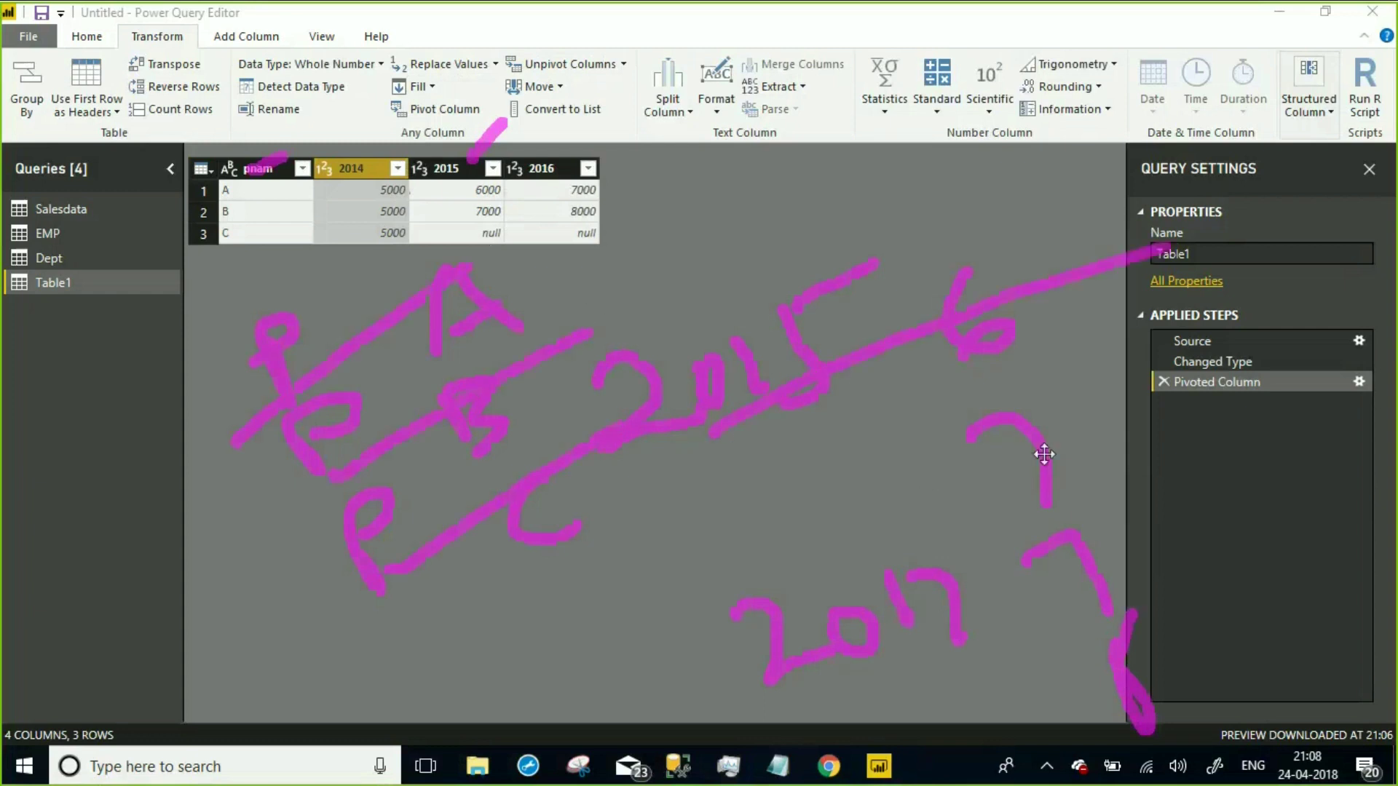
{"action": "left_click_drag", "start_coordinate": [1019, 475], "coordinate": [1201, 358]}
{"action": "left_click_drag", "start_coordinate": [941, 624], "coordinate": [1179, 515]}
{"action": "left_click_drag", "start_coordinate": [1067, 691], "coordinate": [1270, 559]}
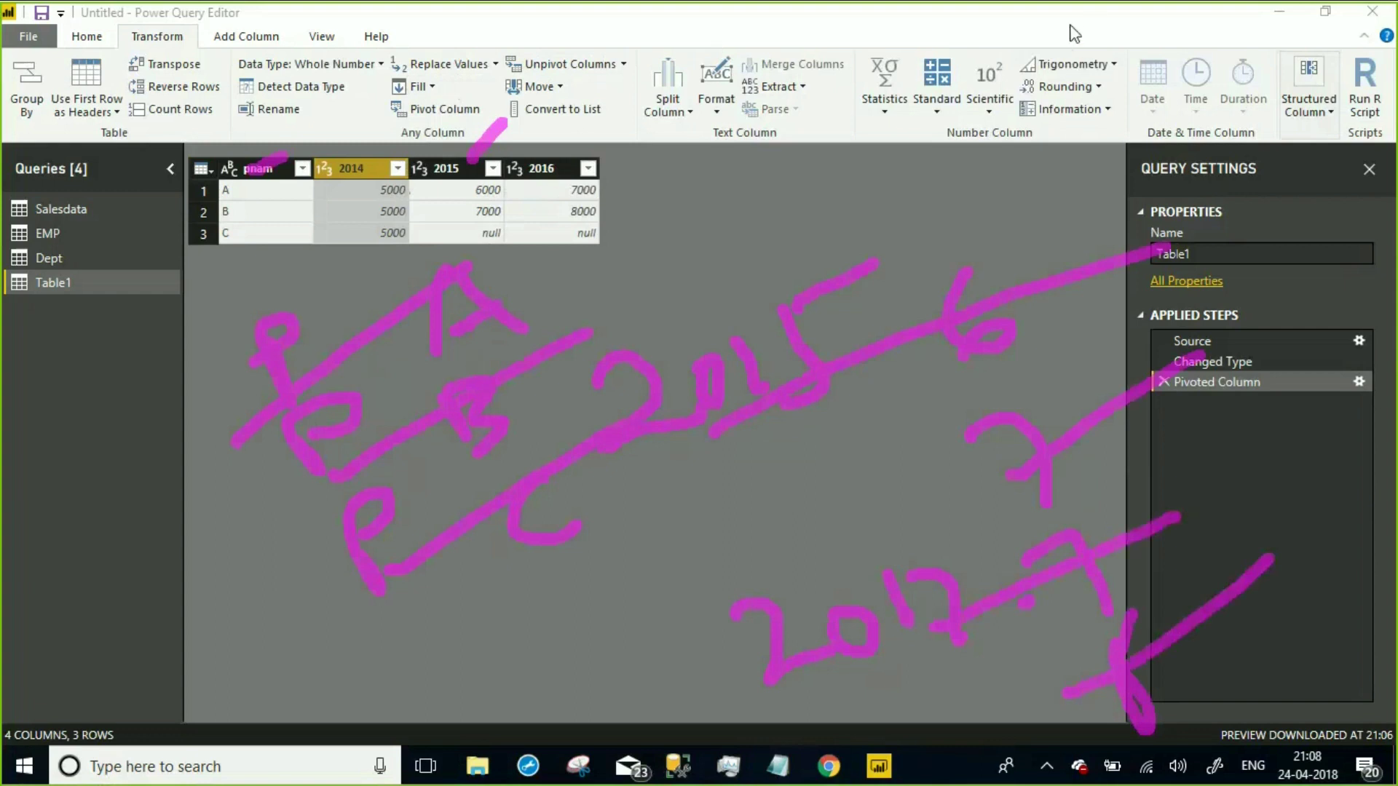
{"action": "key", "text": "Escape"}
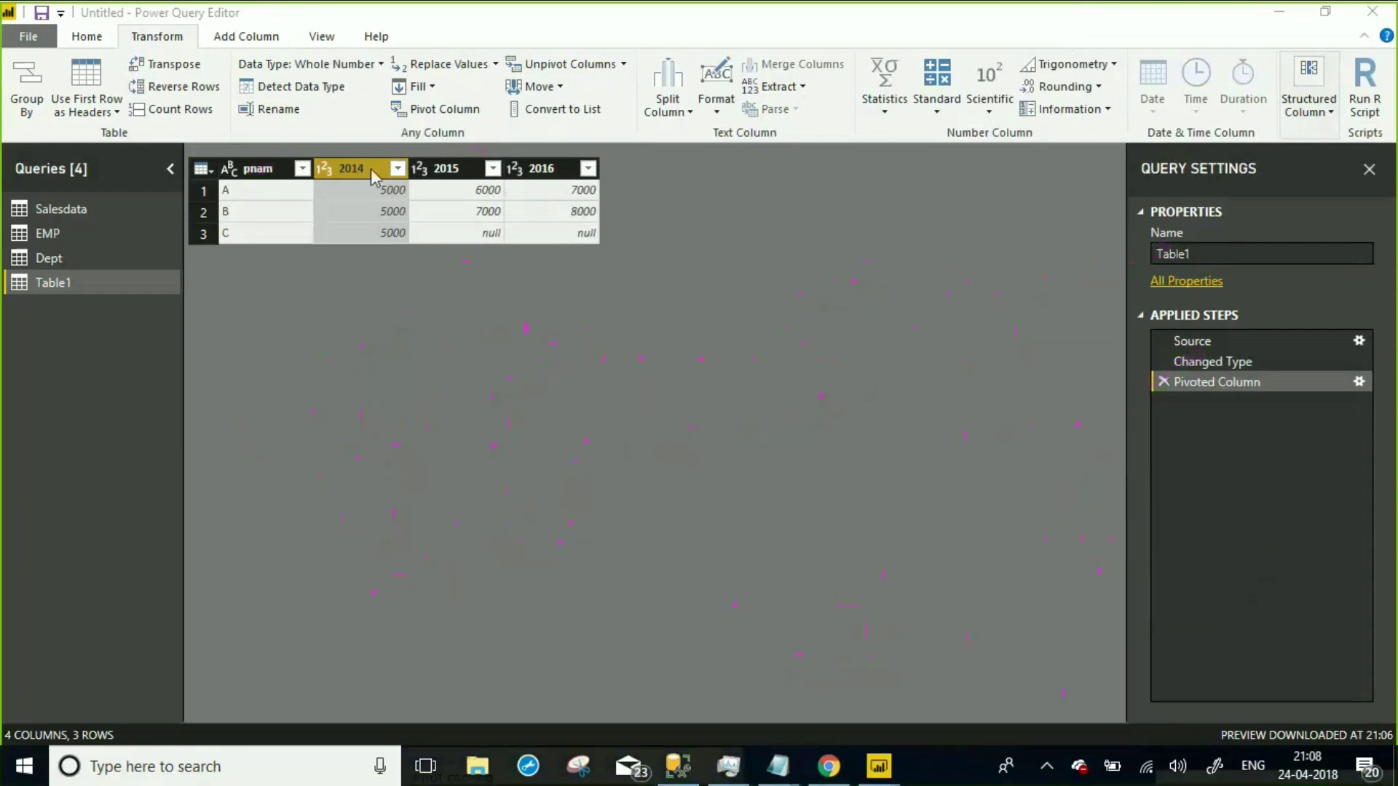
{"action": "left_click", "coordinate": [623, 64]}
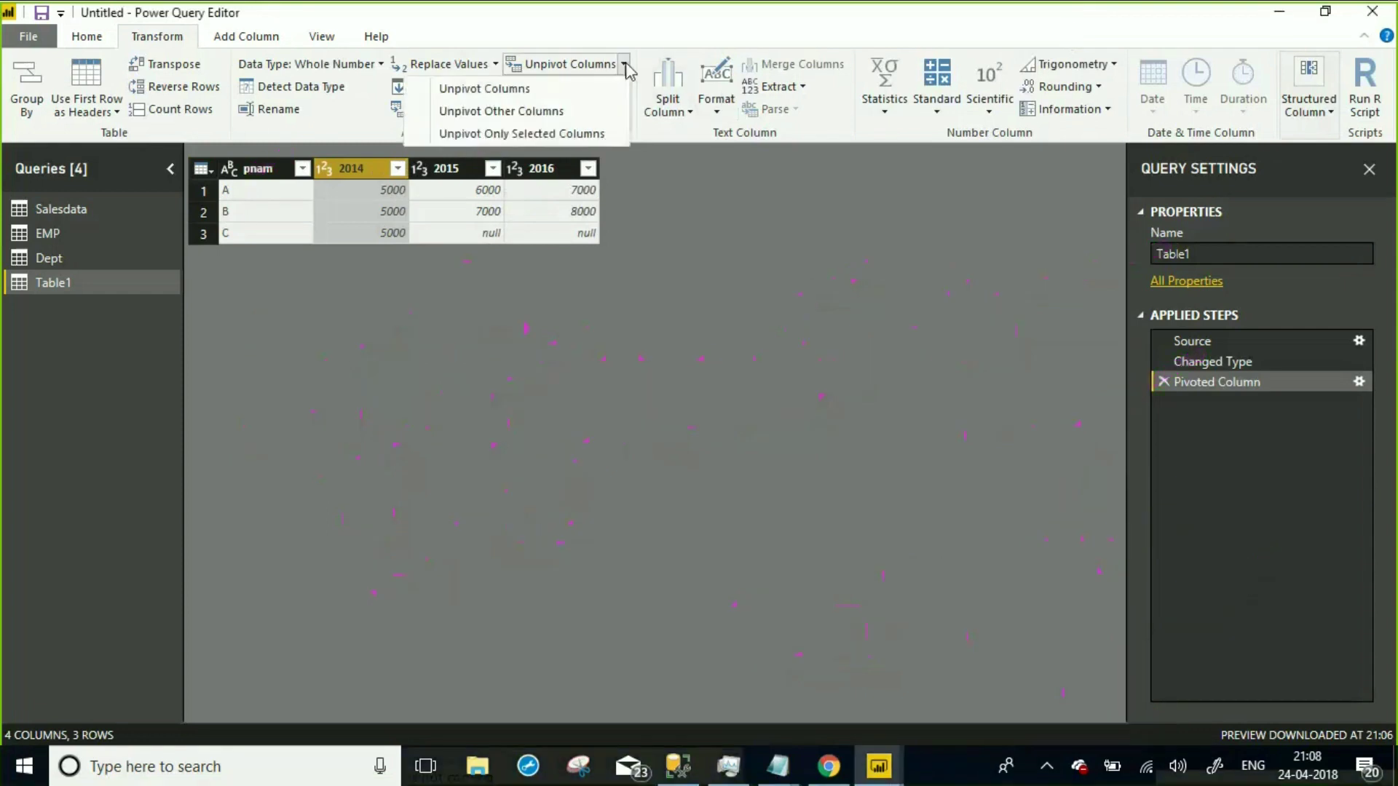
{"action": "left_click", "coordinate": [600, 110]}
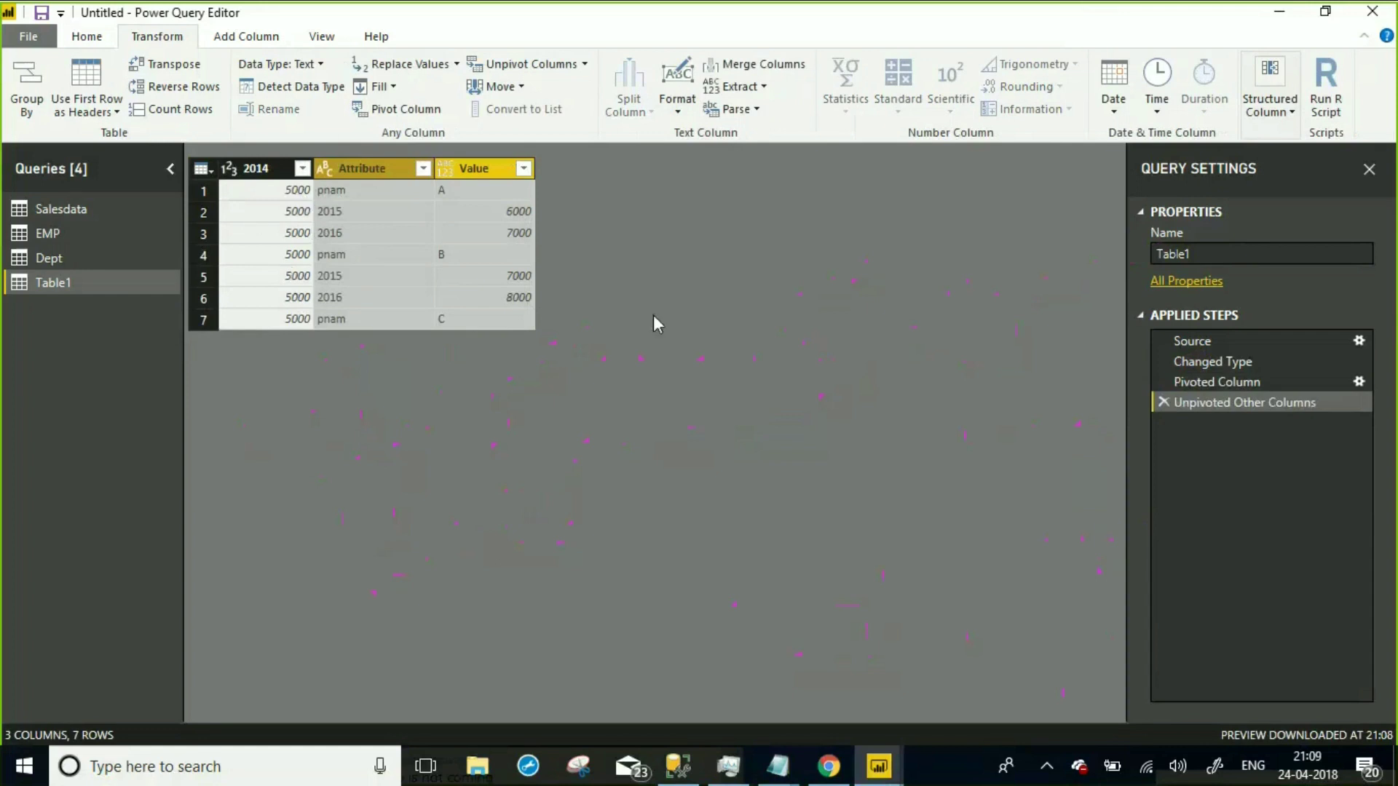
{"action": "left_click", "coordinate": [1163, 401]}
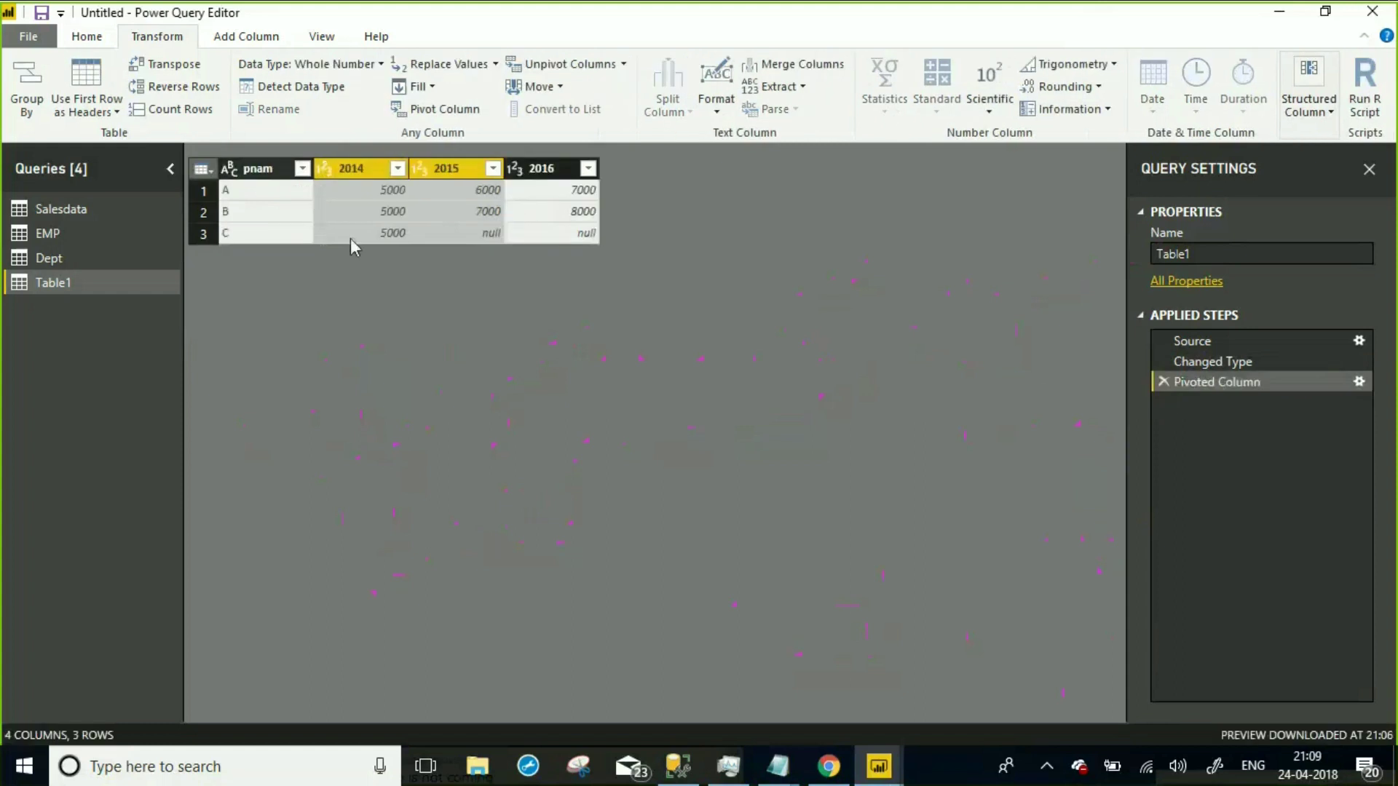
{"action": "left_click", "coordinate": [358, 168]}
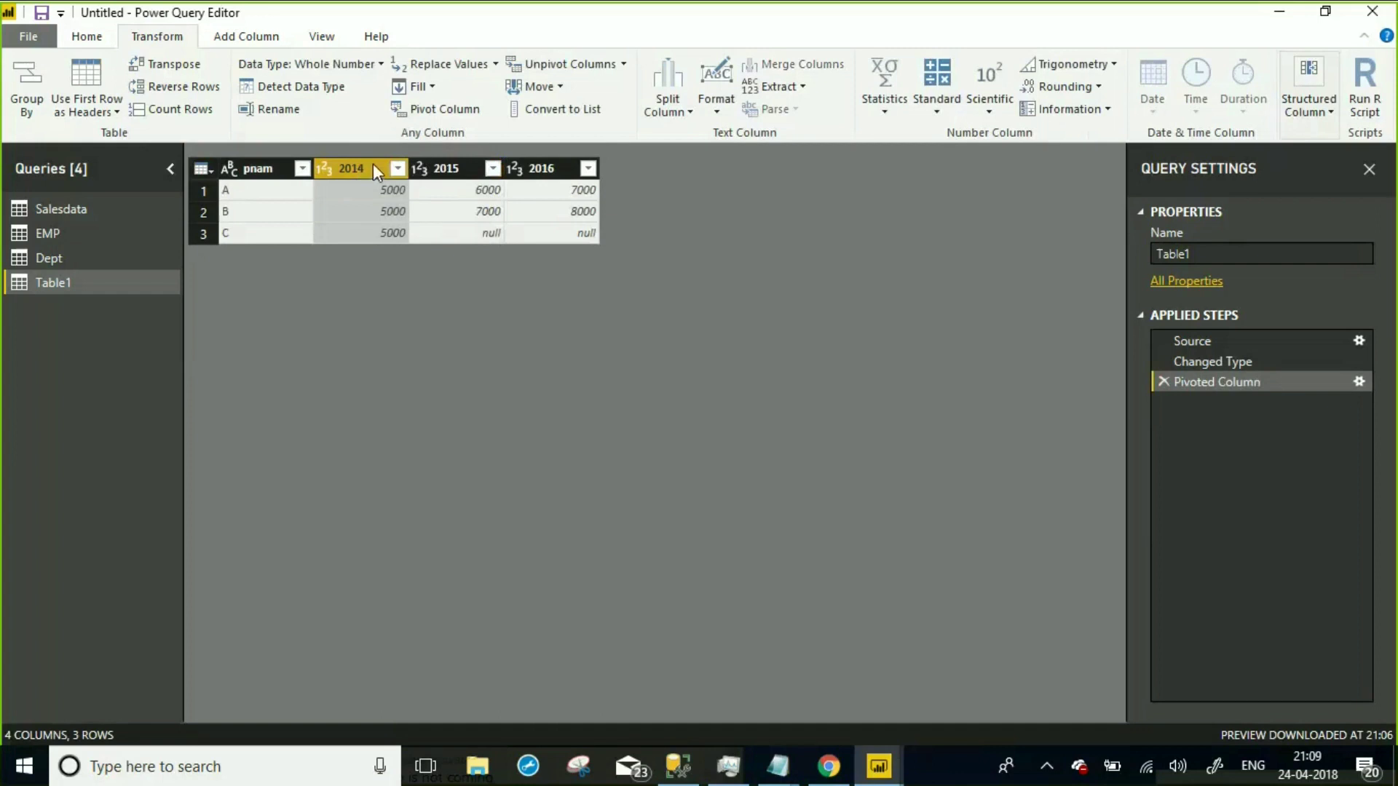
{"action": "left_click", "coordinate": [446, 167], "text": "ctrl"}
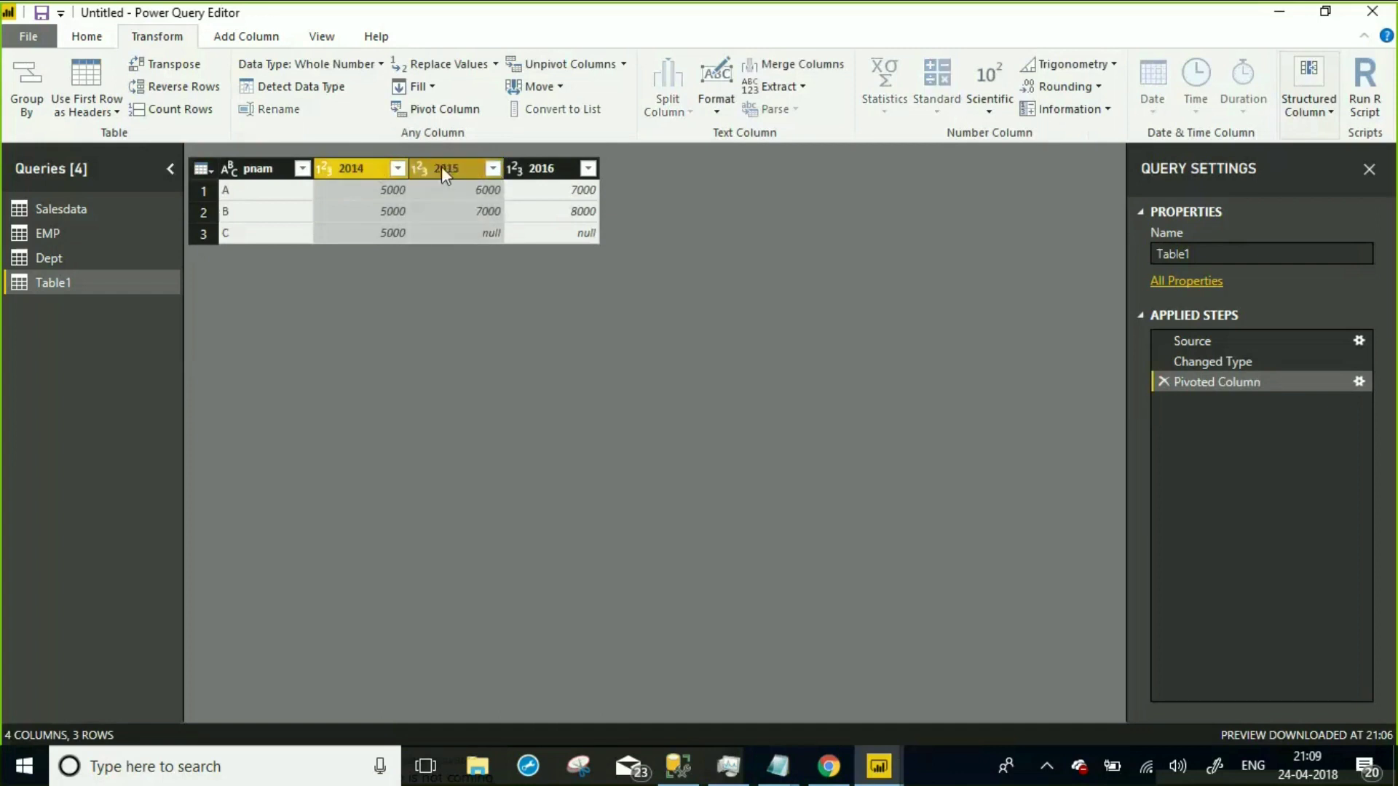
{"action": "left_click", "coordinate": [623, 64]}
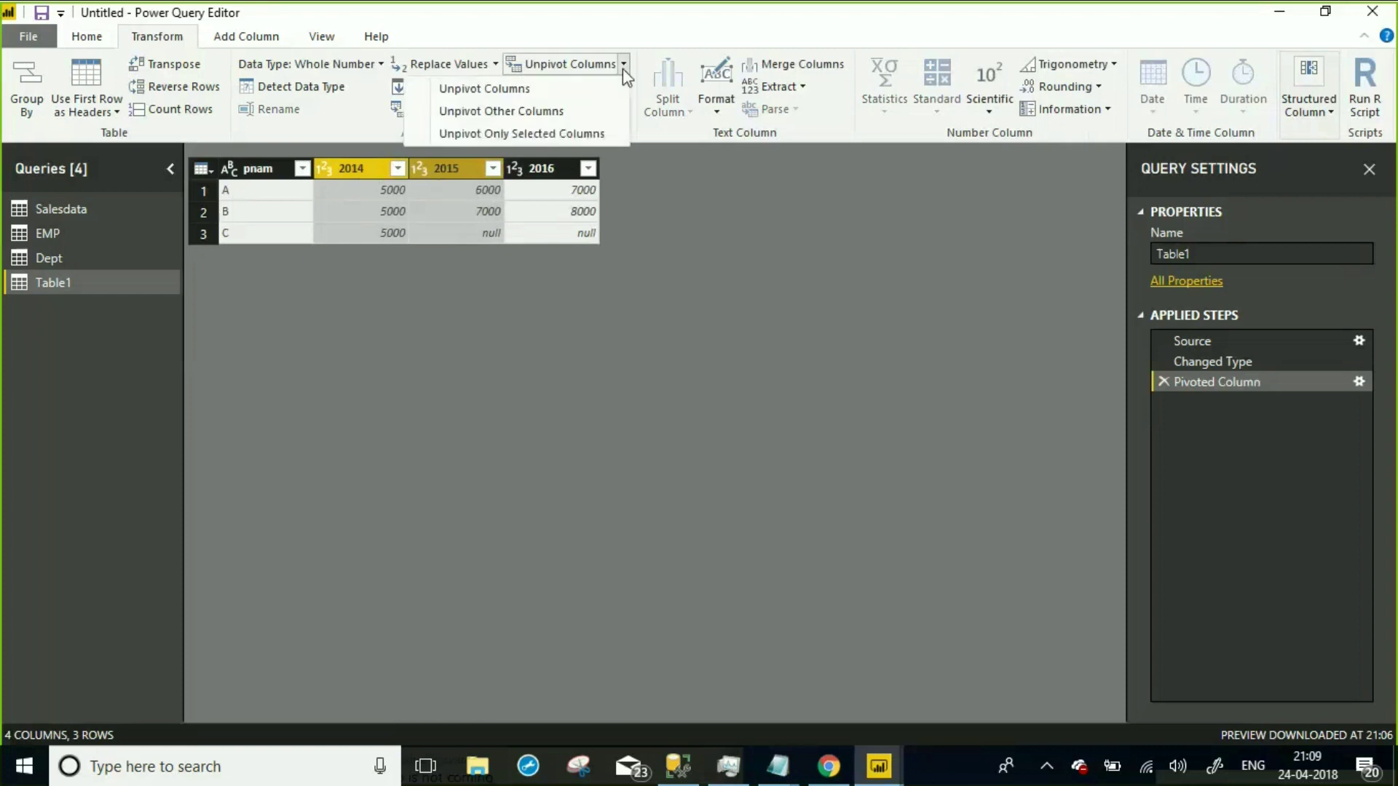
{"action": "left_click", "coordinate": [611, 133]}
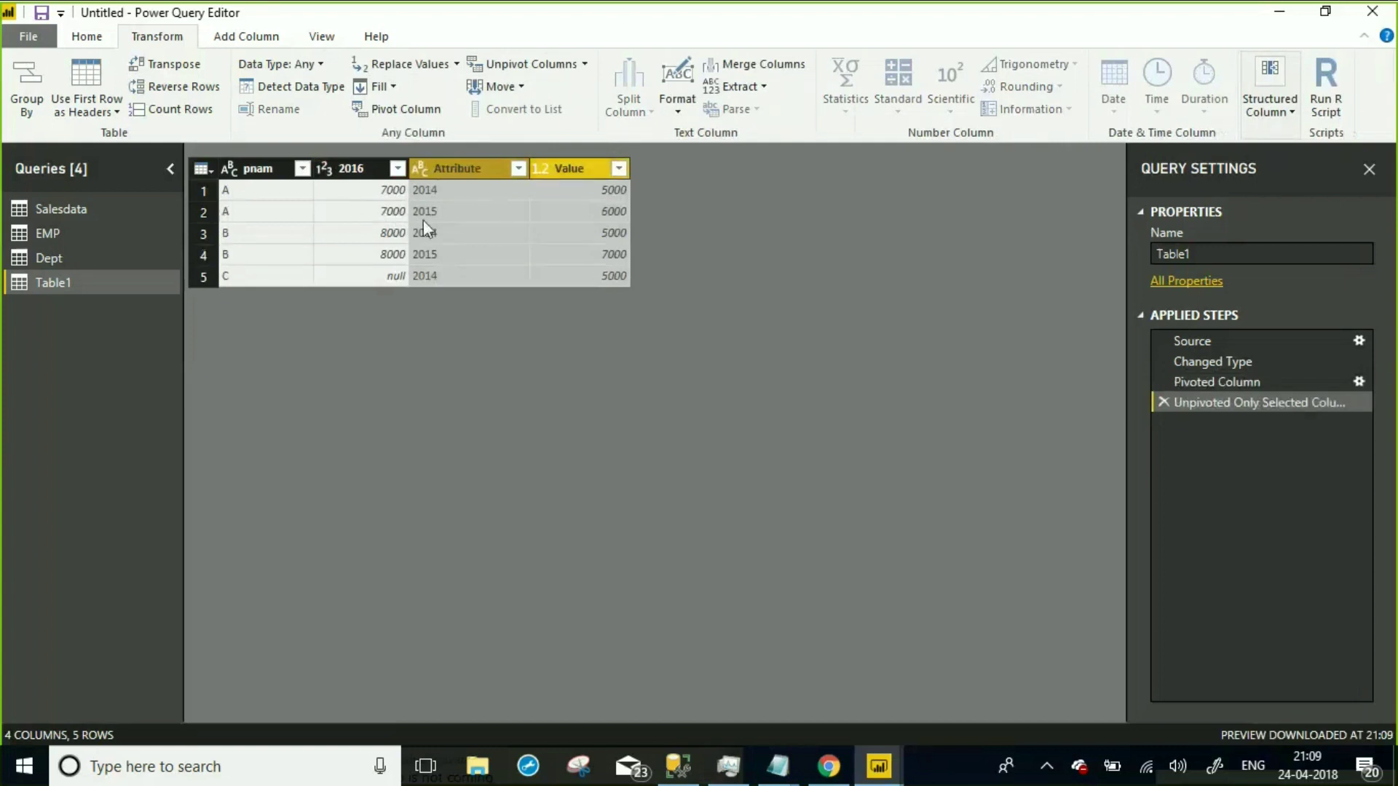
{"action": "left_click", "coordinate": [1163, 401]}
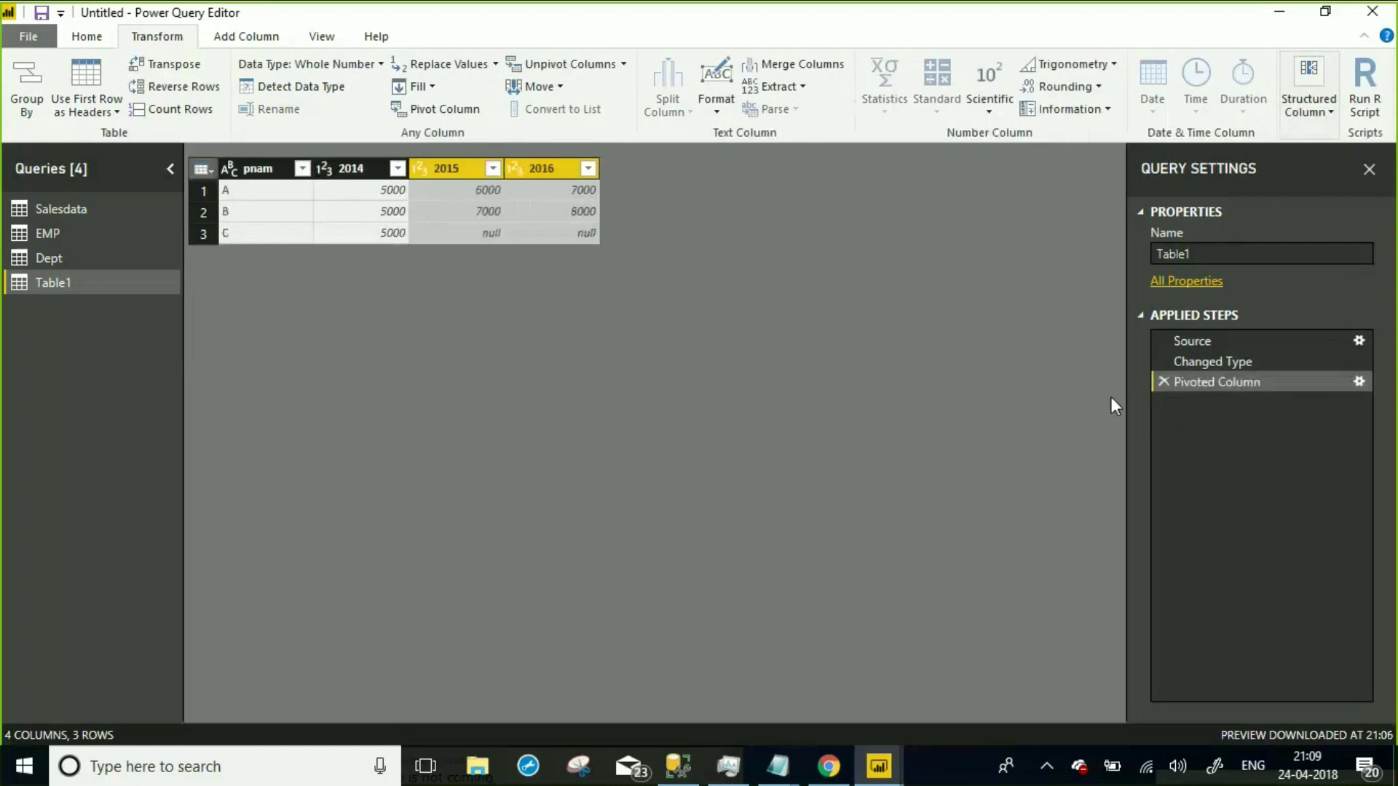
Delete the Pivoted Column step and bring up the year column's context menu.
{"action": "left_click", "coordinate": [1163, 382]}
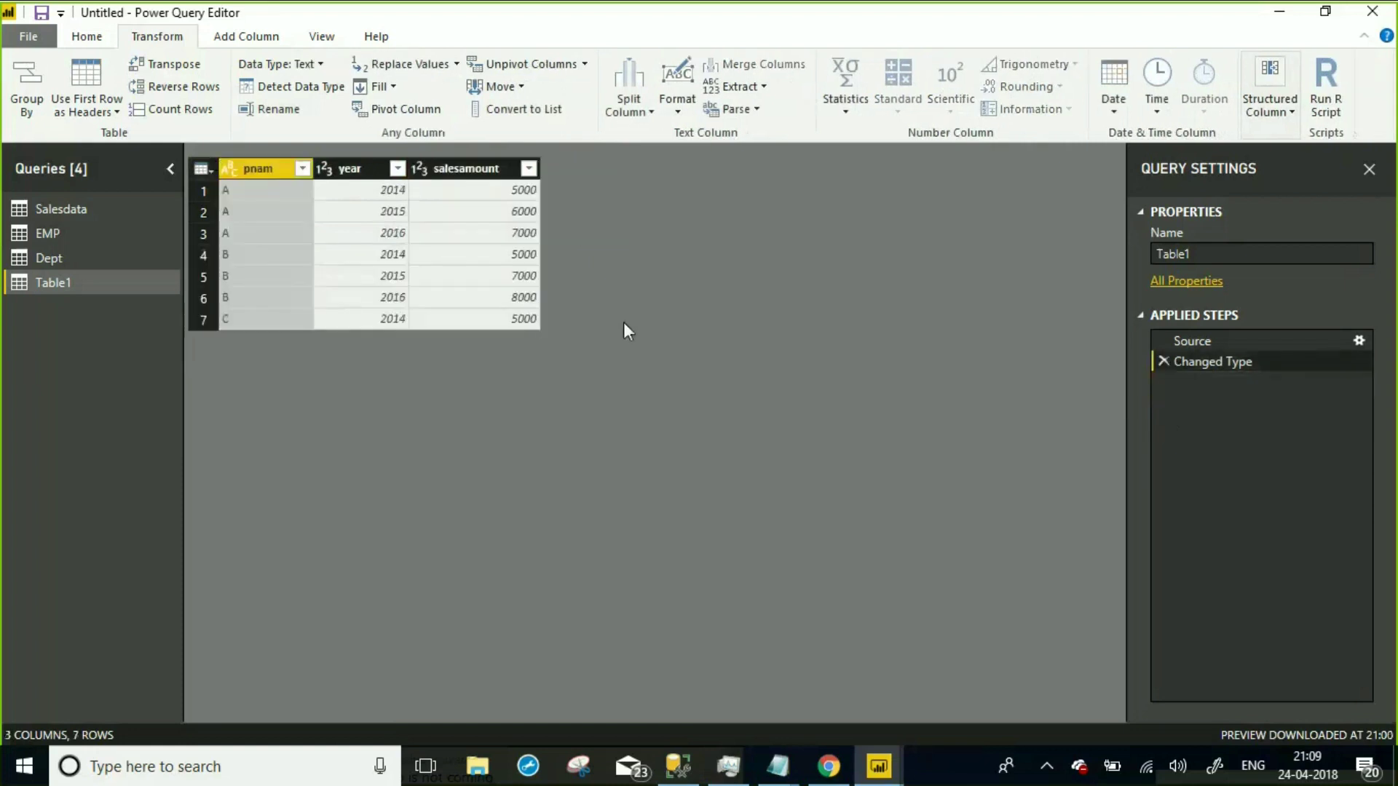
{"action": "right_click", "coordinate": [370, 174]}
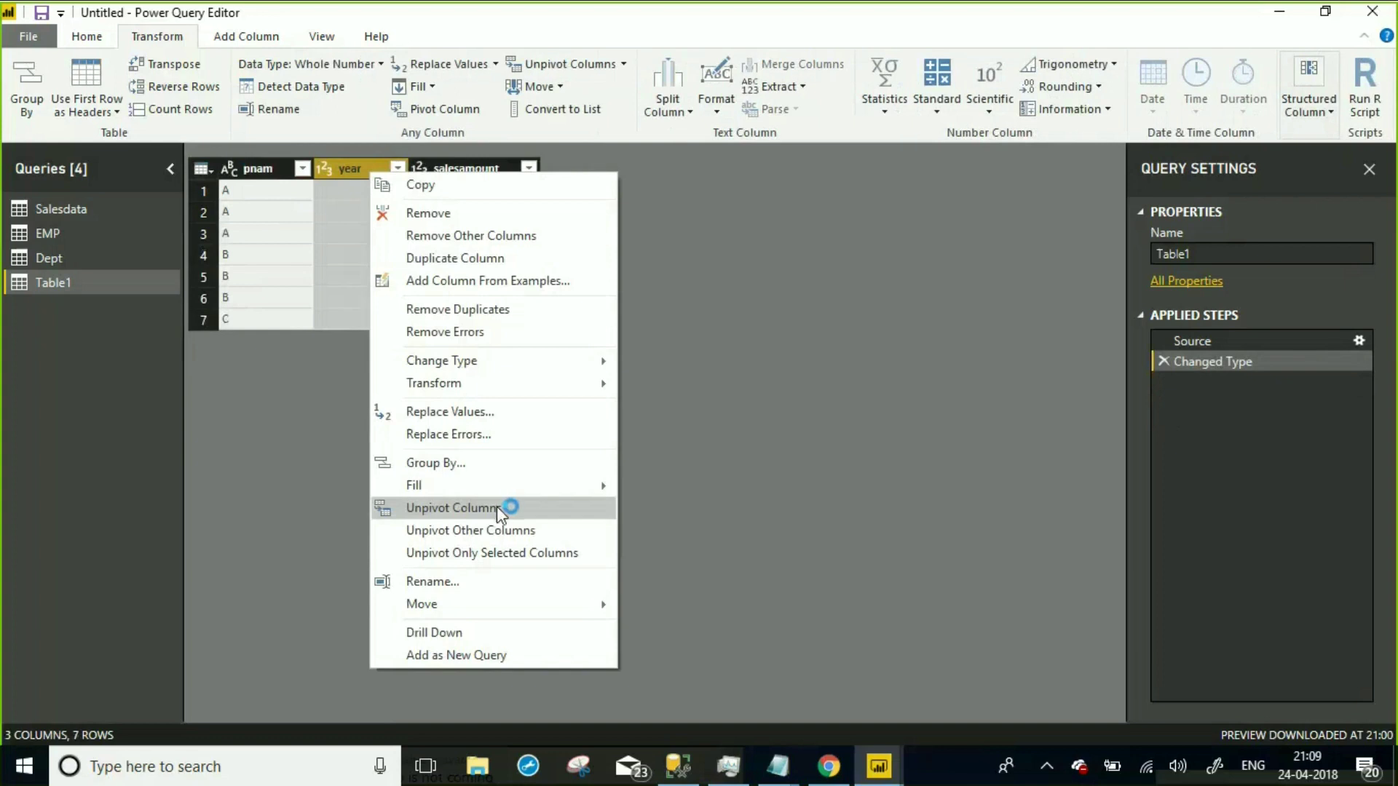